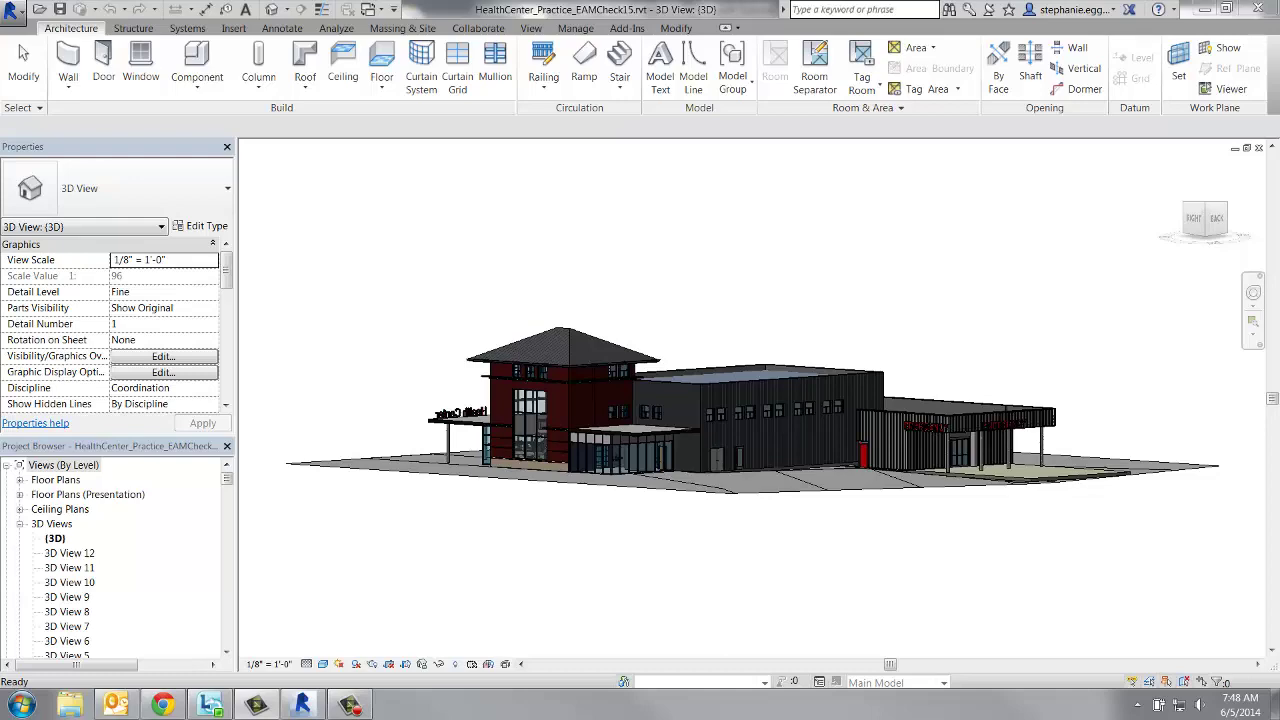
Step: Duplicate the default {3D} view and rename the copy Energy Analysis
shift+middle_drag(640, 420, 1090, 480)
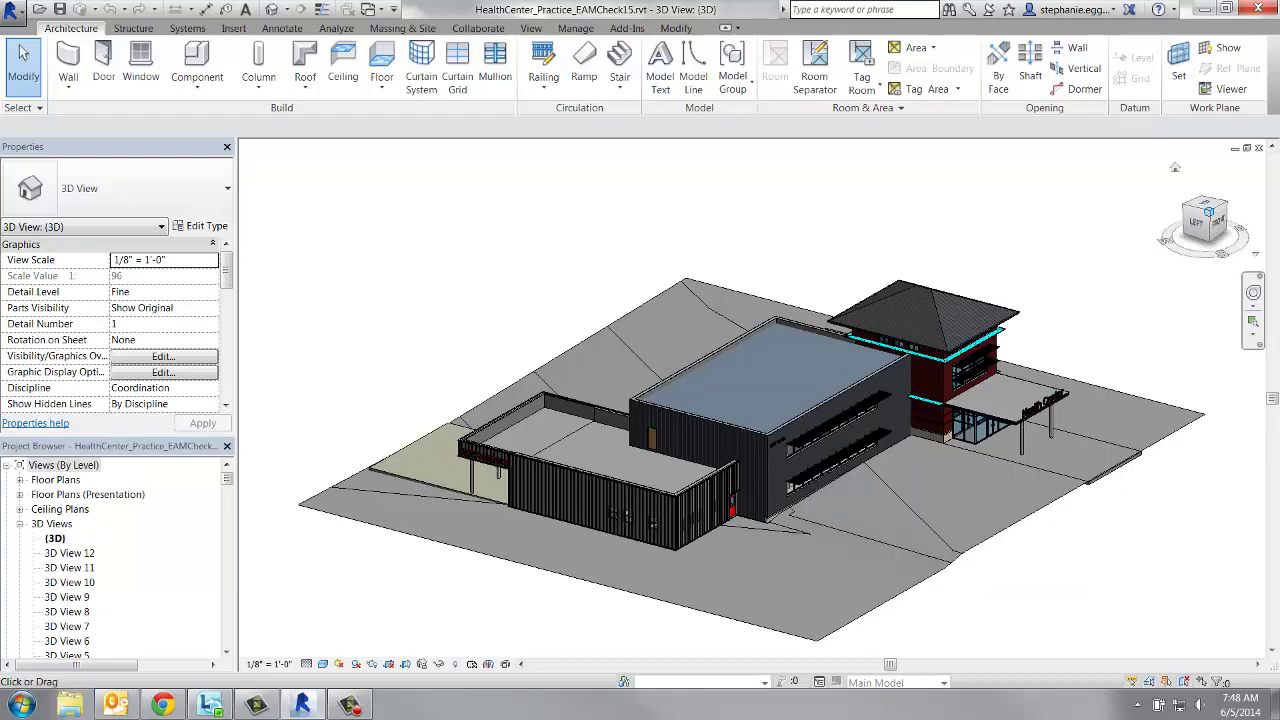
click(1175, 167)
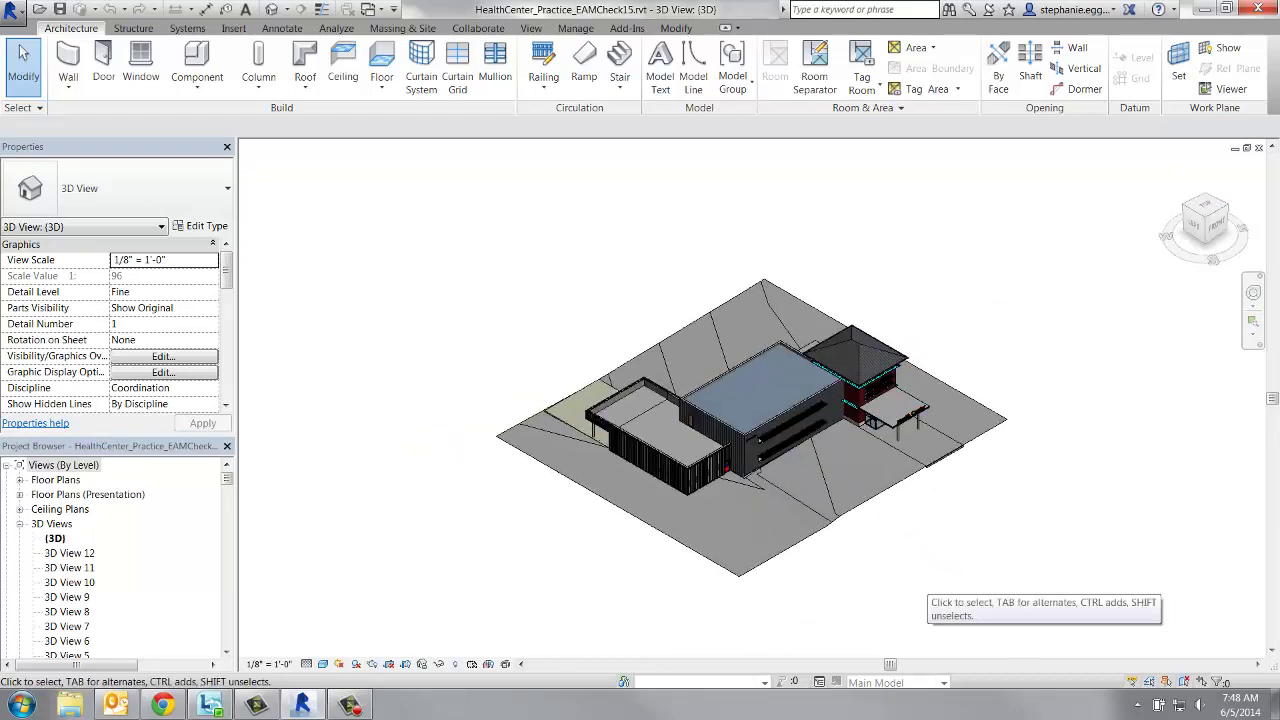
right_click(55, 538)
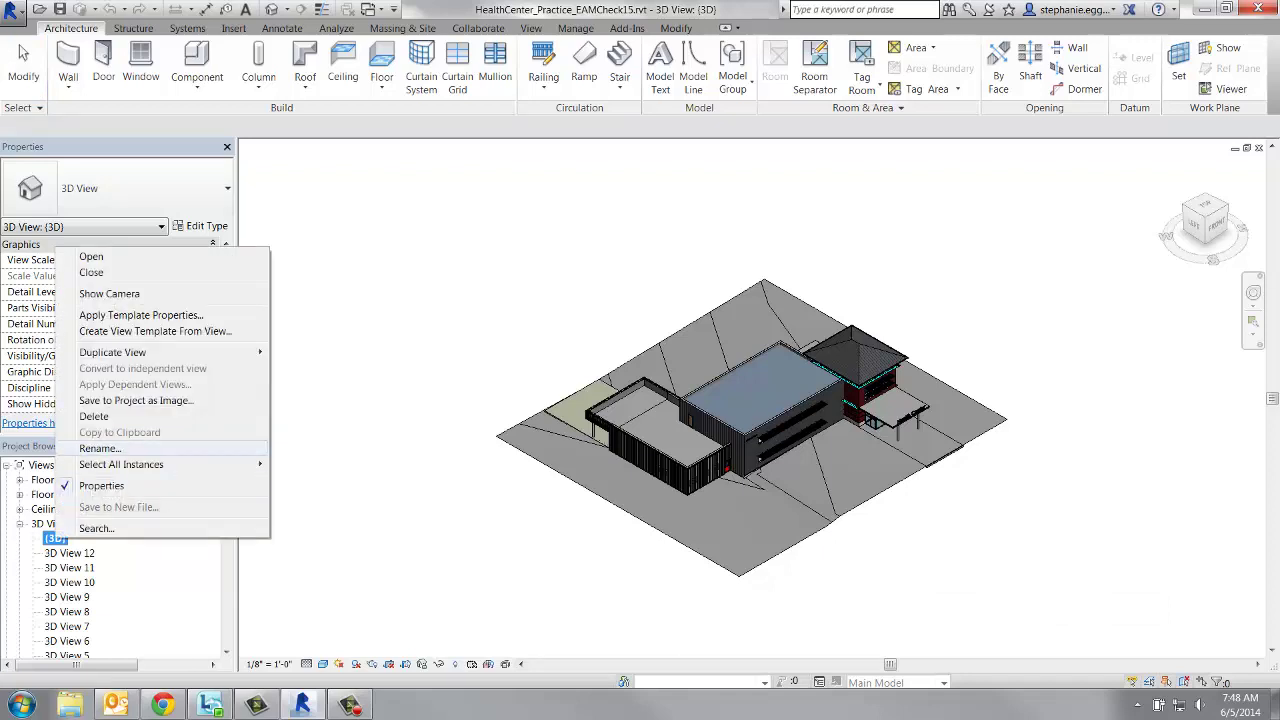
mouse_move(200, 352)
click(300, 355)
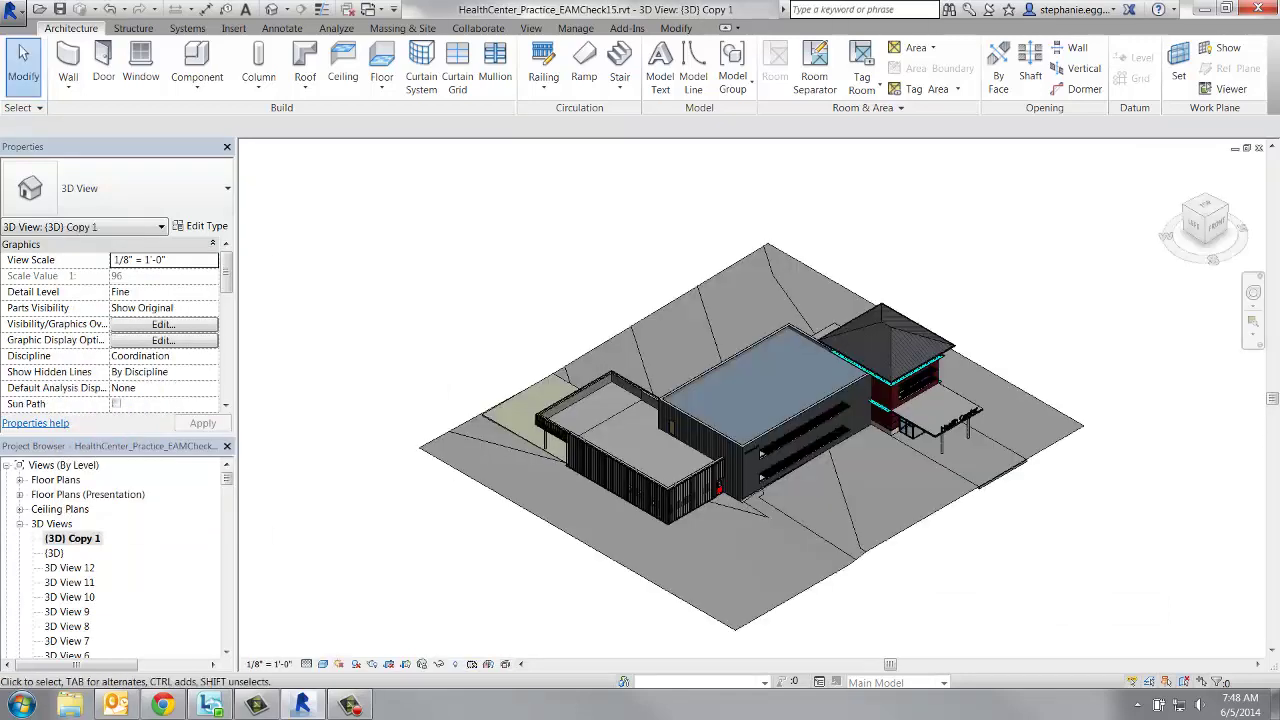
right_click(82, 539)
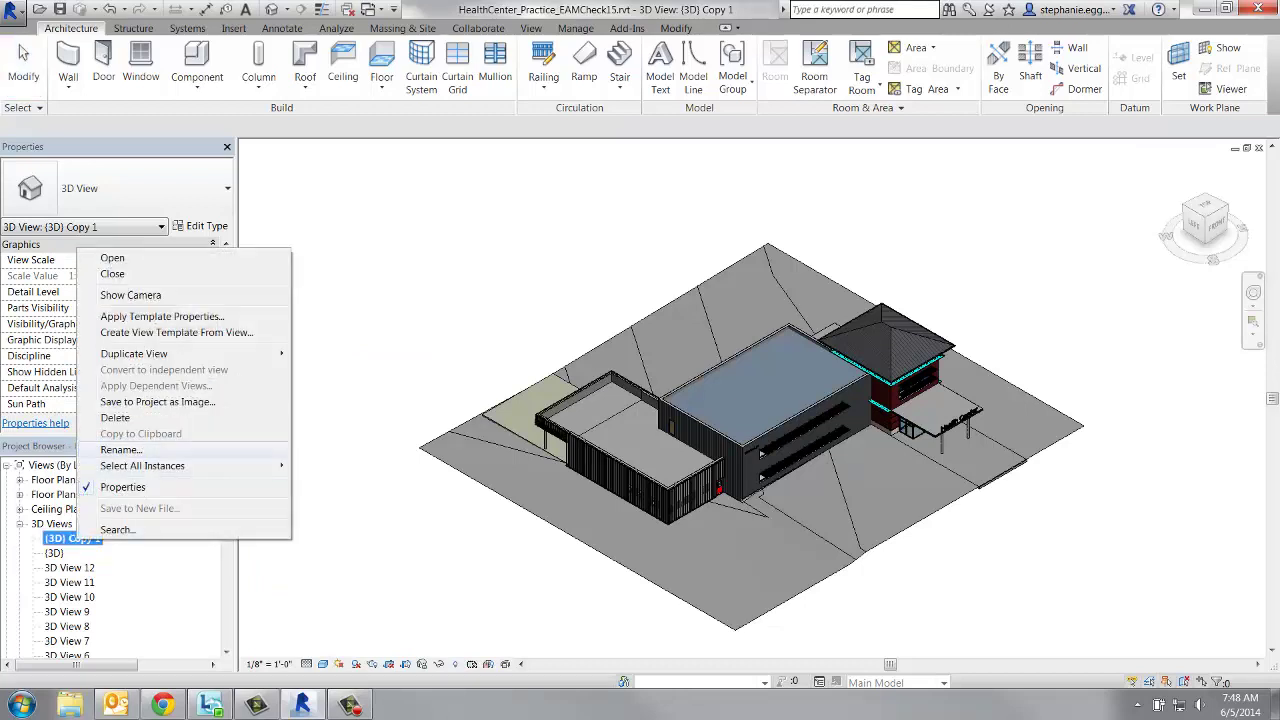
click(115, 449)
text(Energy Analysis)
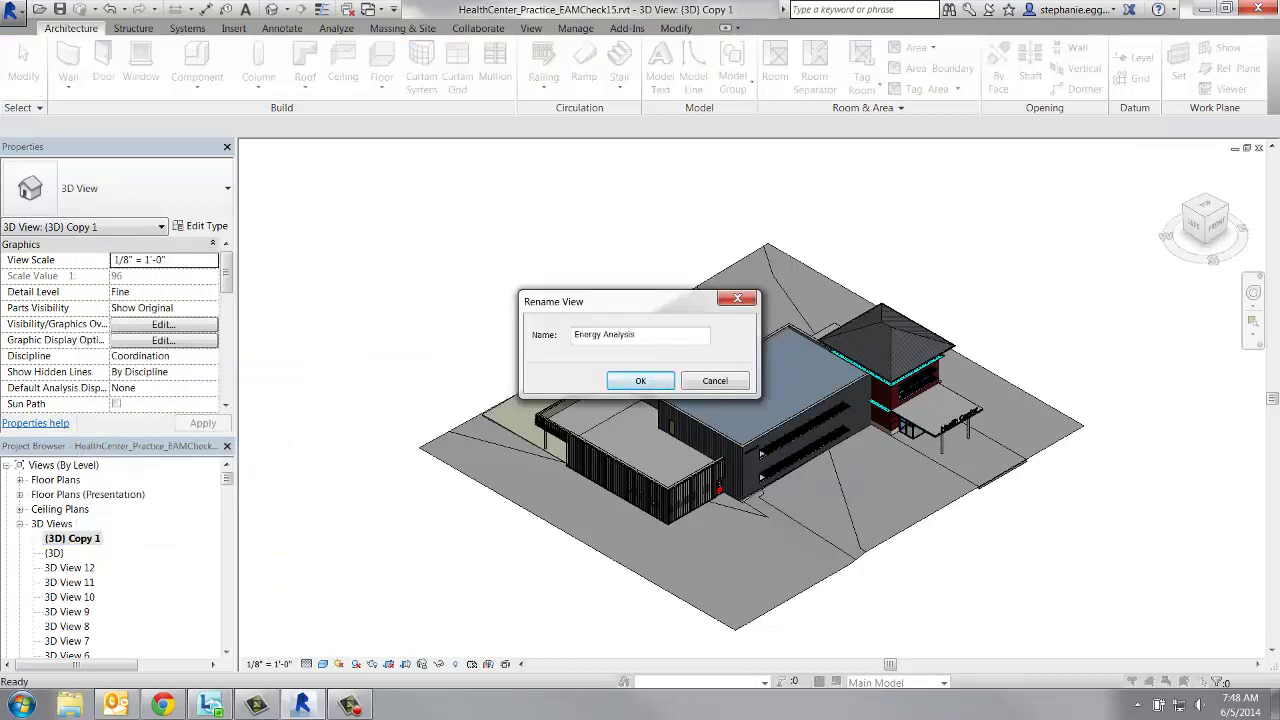
key(Return)
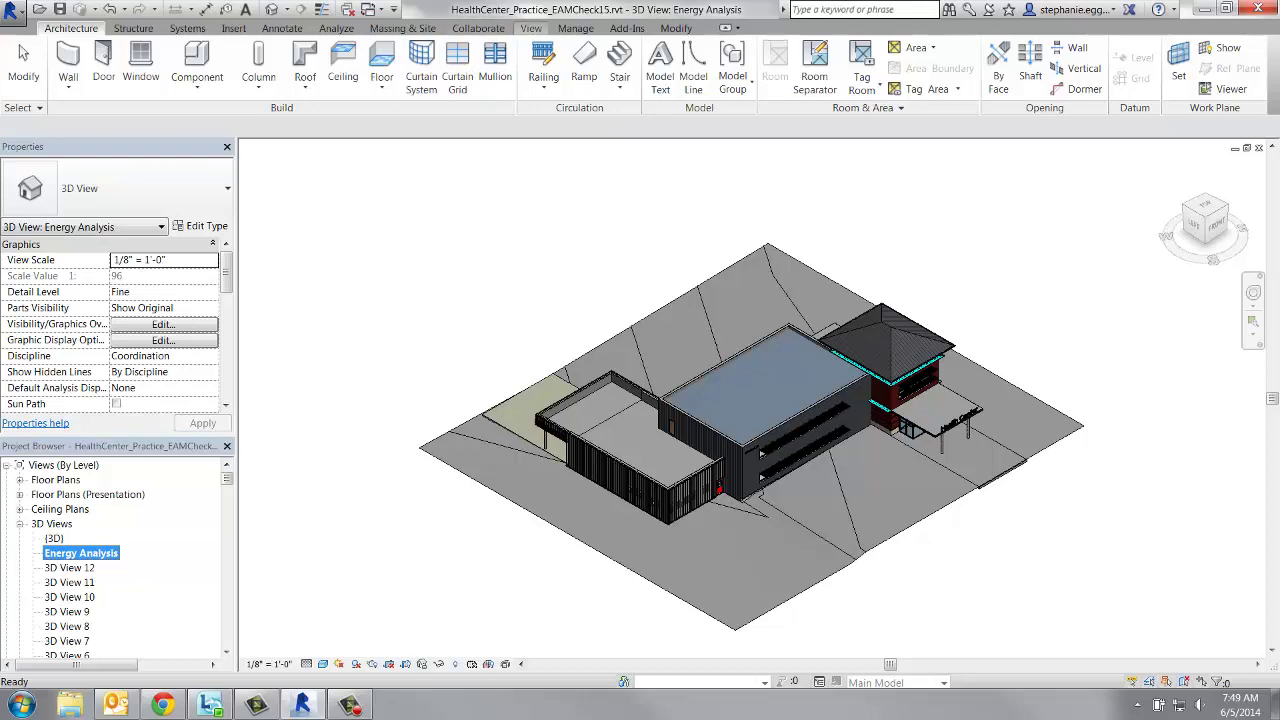
Step: Limit the Energy Analysis view's visible model categories to main building elements such as walls and windows, hiding topography, structural framing and wall sweeps
click(531, 28)
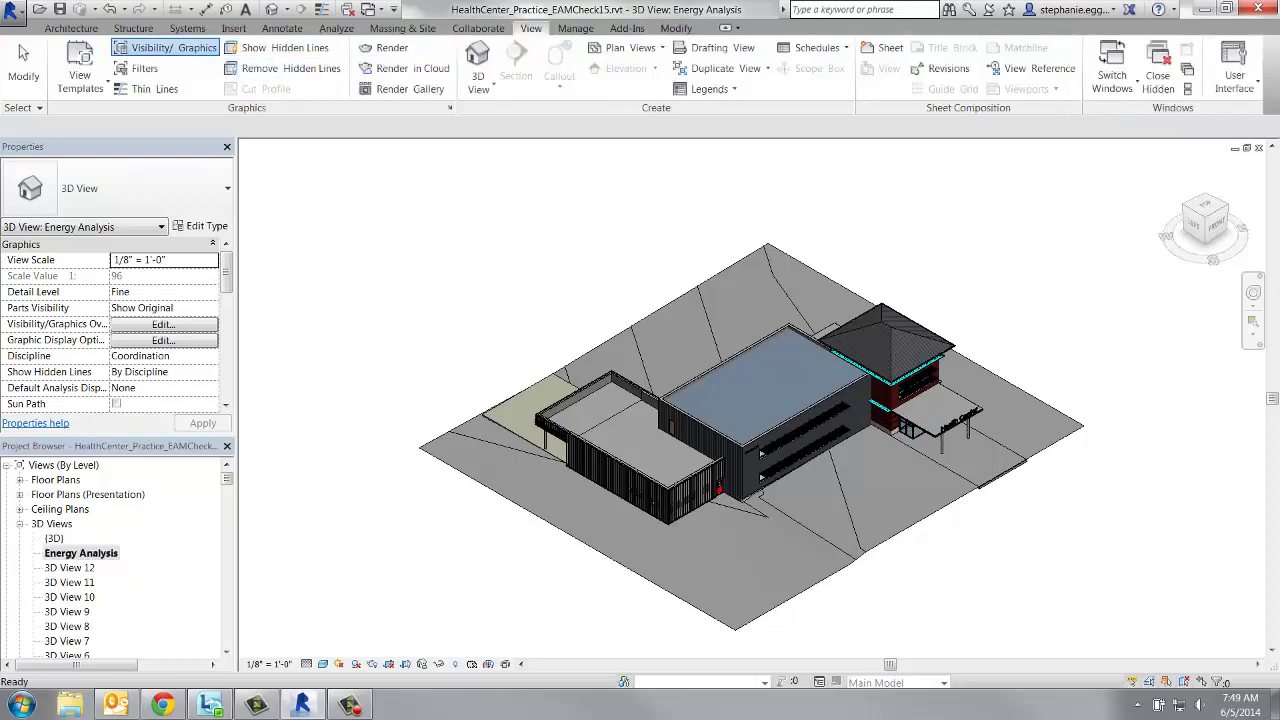
click(165, 47)
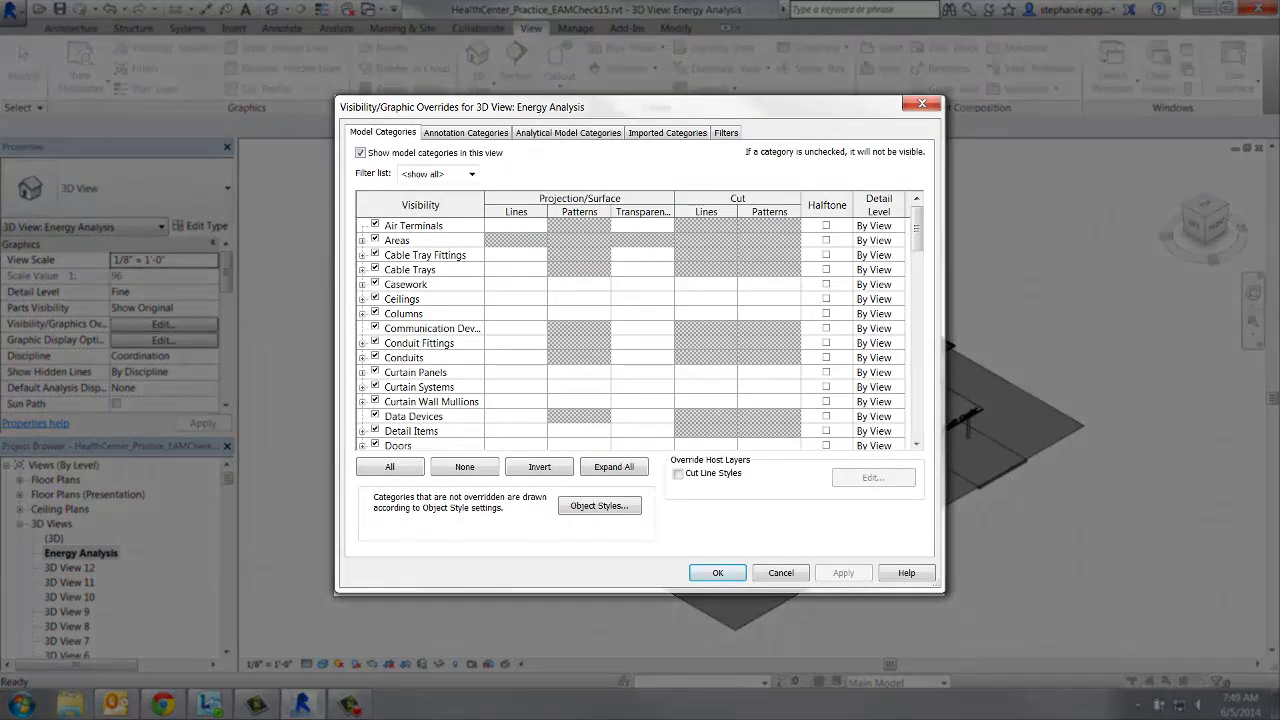
click(390, 466)
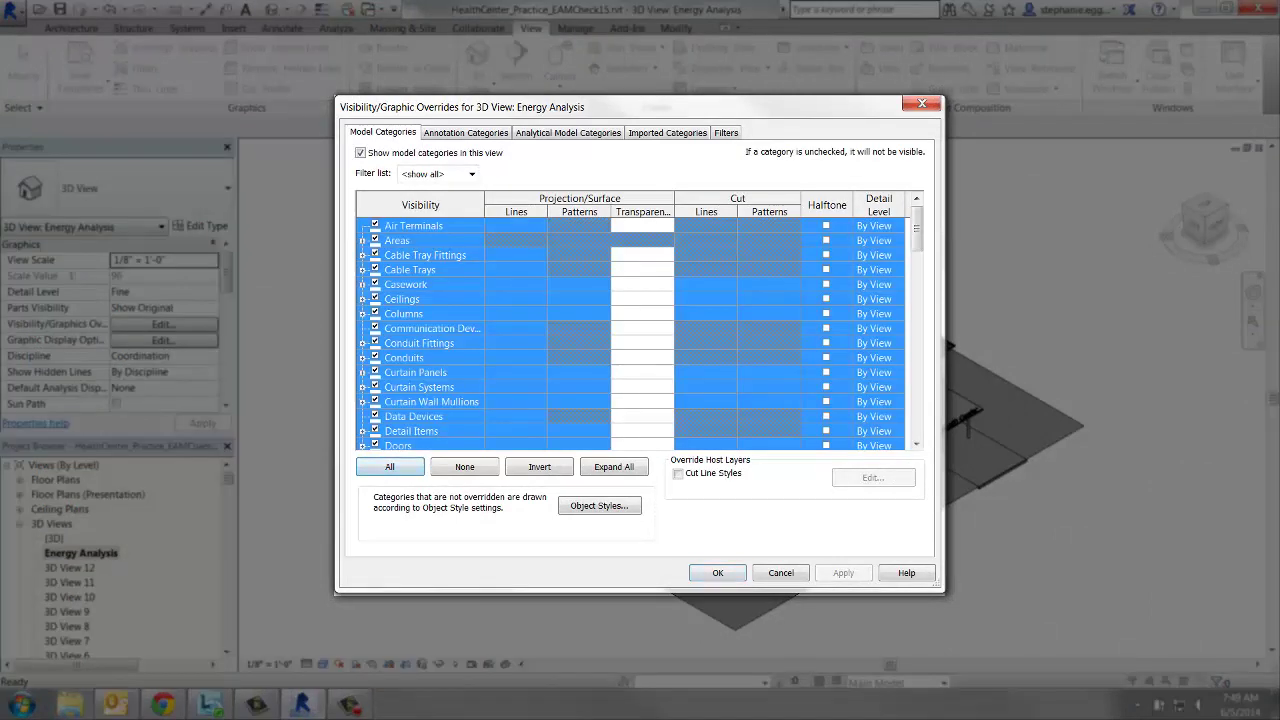
click(375, 225)
click(414, 226)
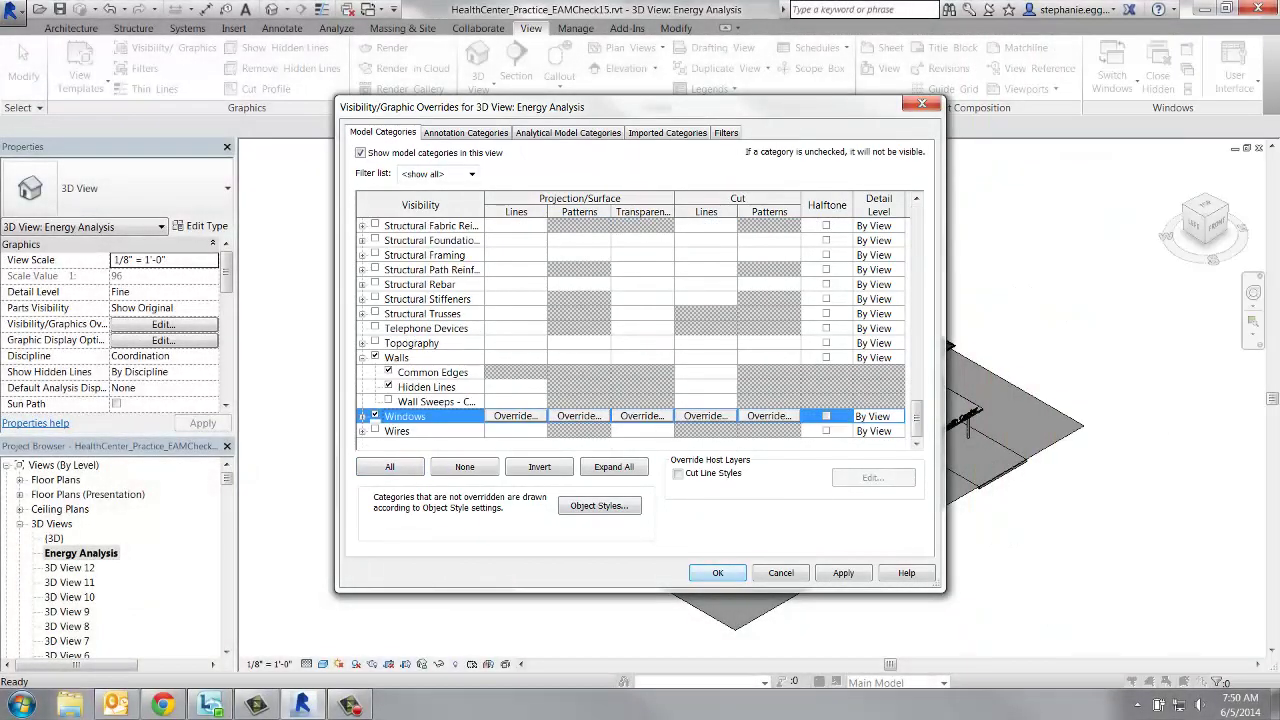
key(Return)
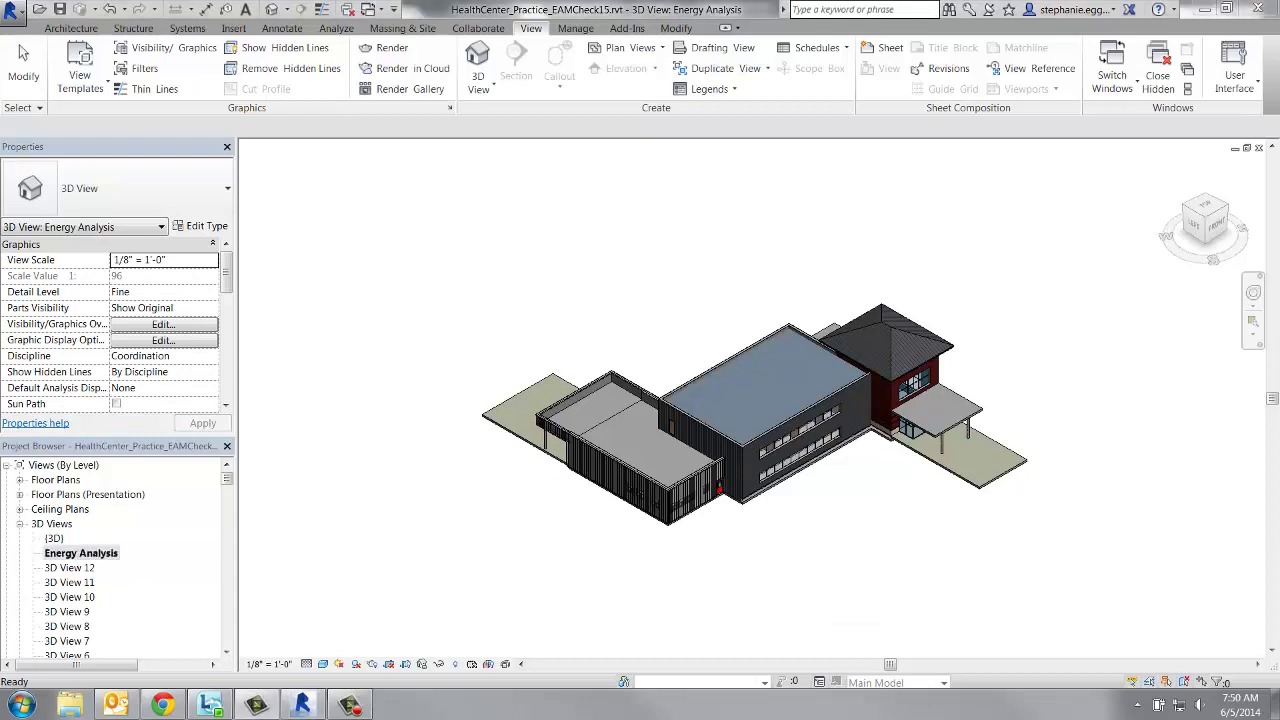
Step: Enable the section box in the Energy Analysis view to check the extents of the visible model
shift+middle_drag(620, 480, 1100, 372)
shift+middle_drag(812, 445, 873, 471)
scroll(873, 471, up, 3)
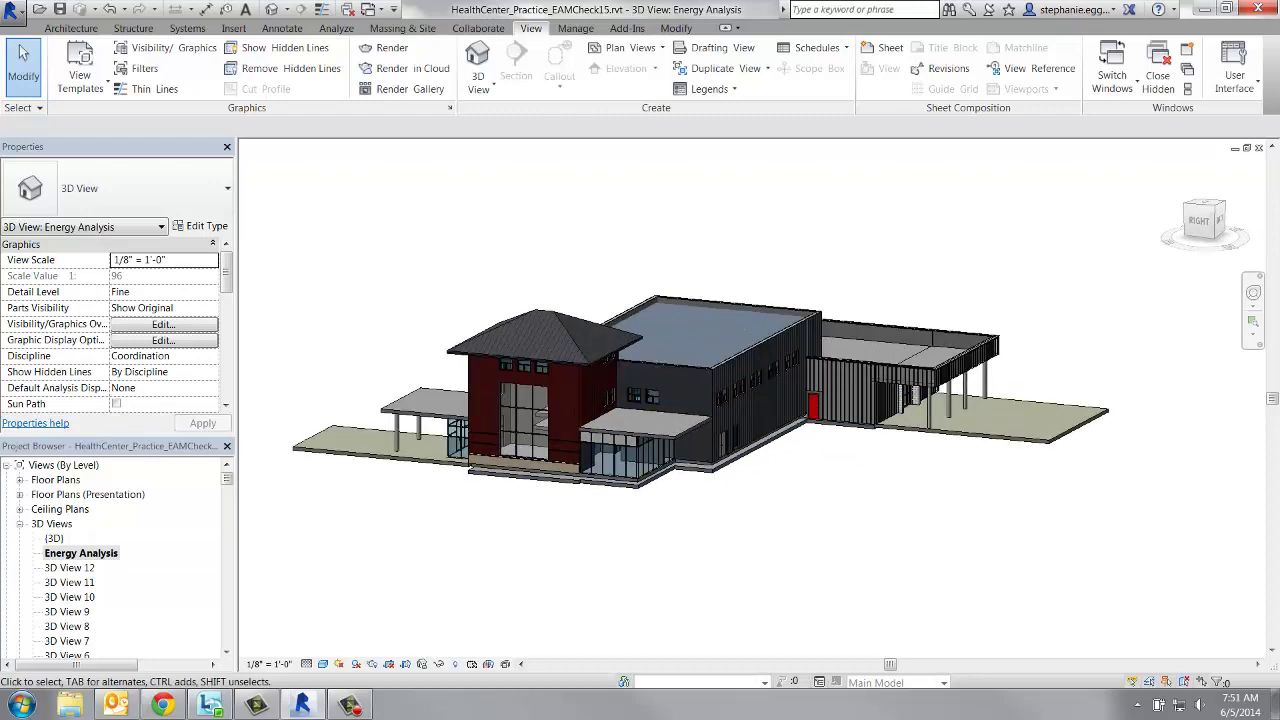
scroll(300, 255, up, 1)
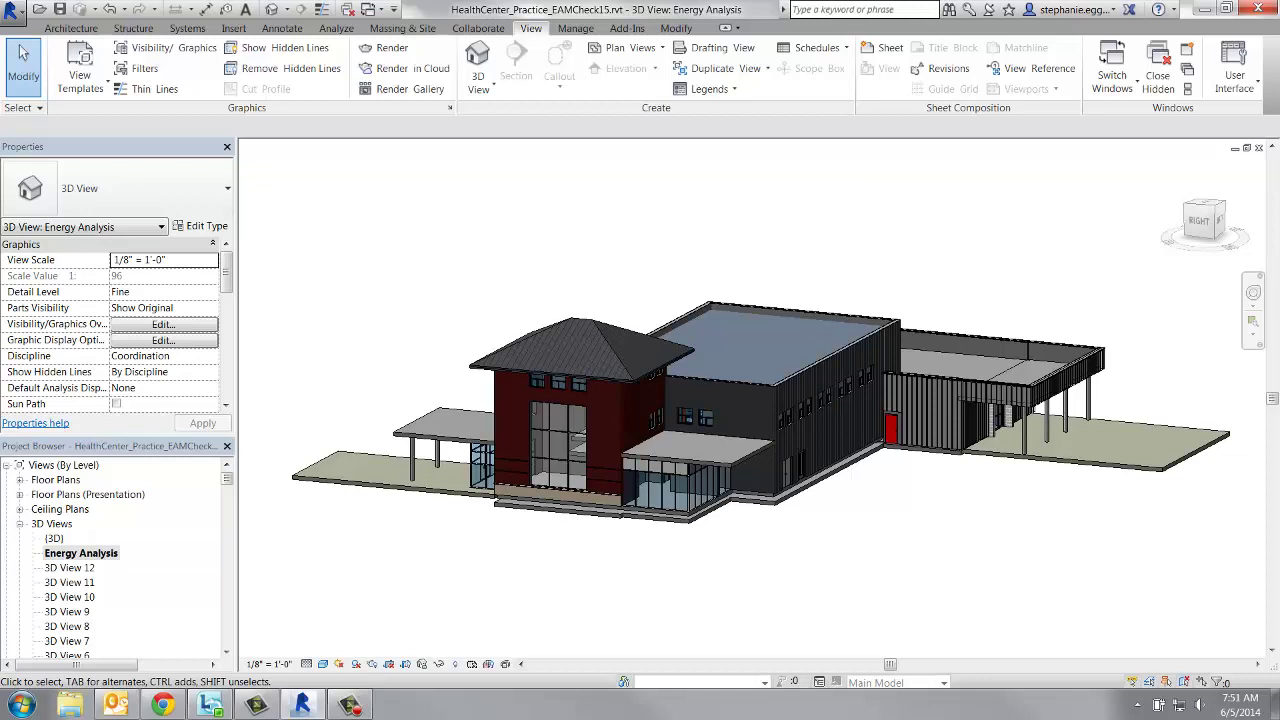
scroll(227, 285, down, 1)
scroll(227, 300, down, 5)
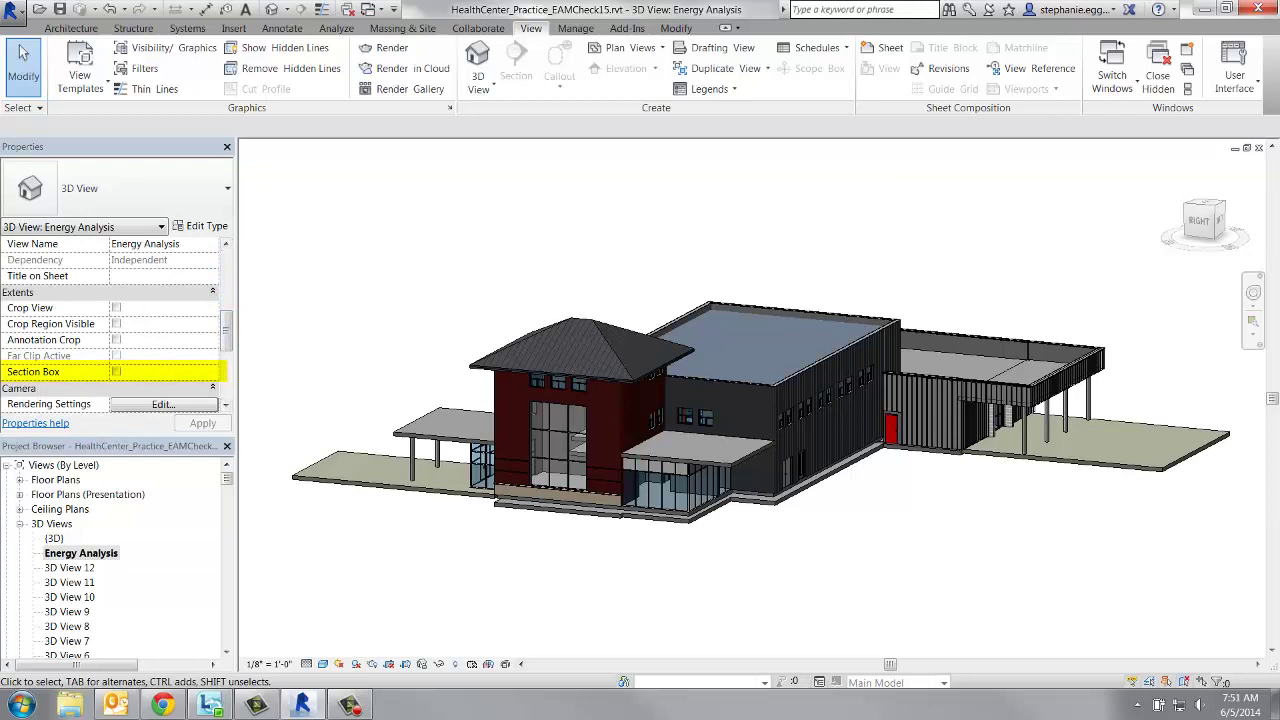
click(116, 371)
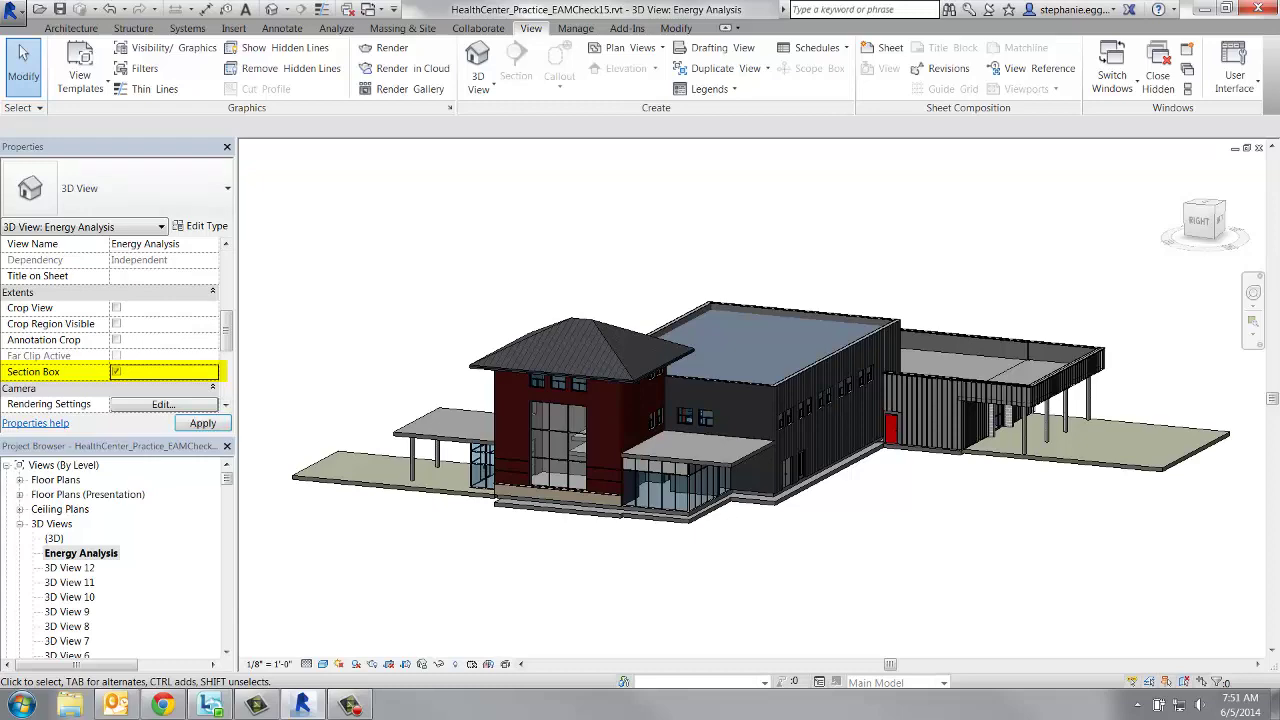
scroll(314, 400, down, 1)
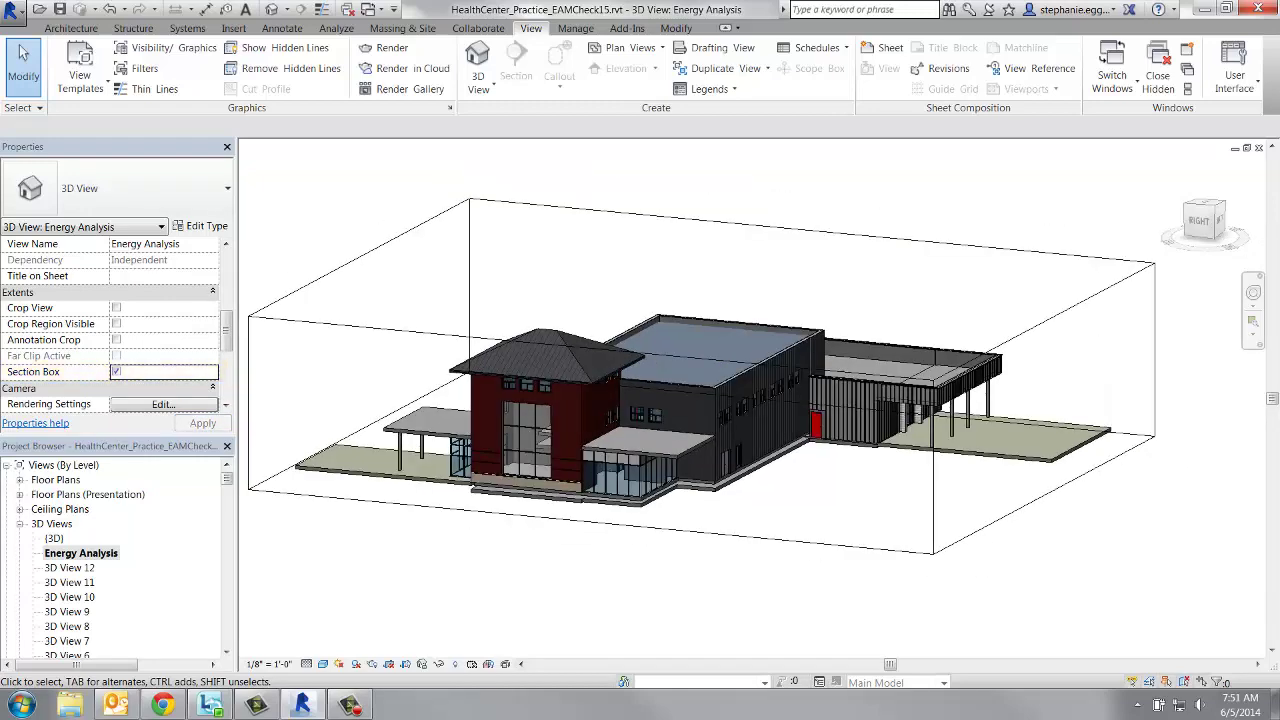
Step: Select all Generic - exterior hardscape floors visible in the view plus the building pad, and turn off their Room Bounding
middle_drag(327, 396, 755, 408)
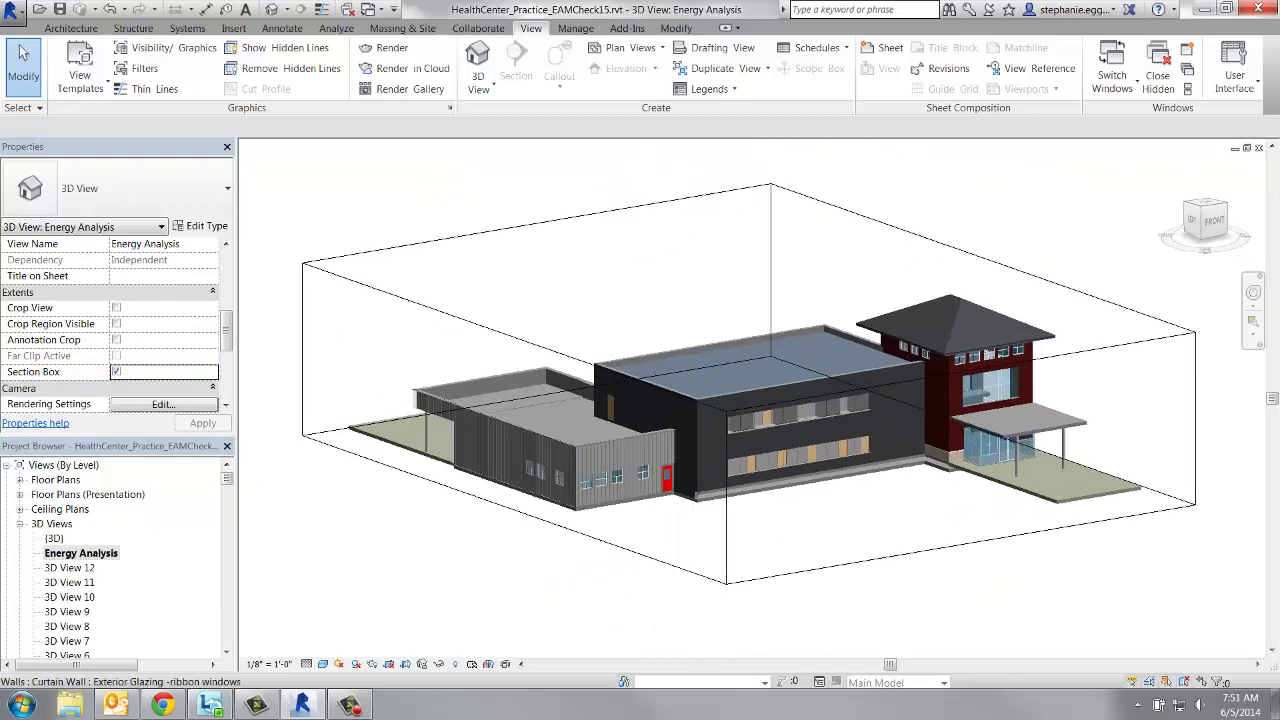
click(1204, 209)
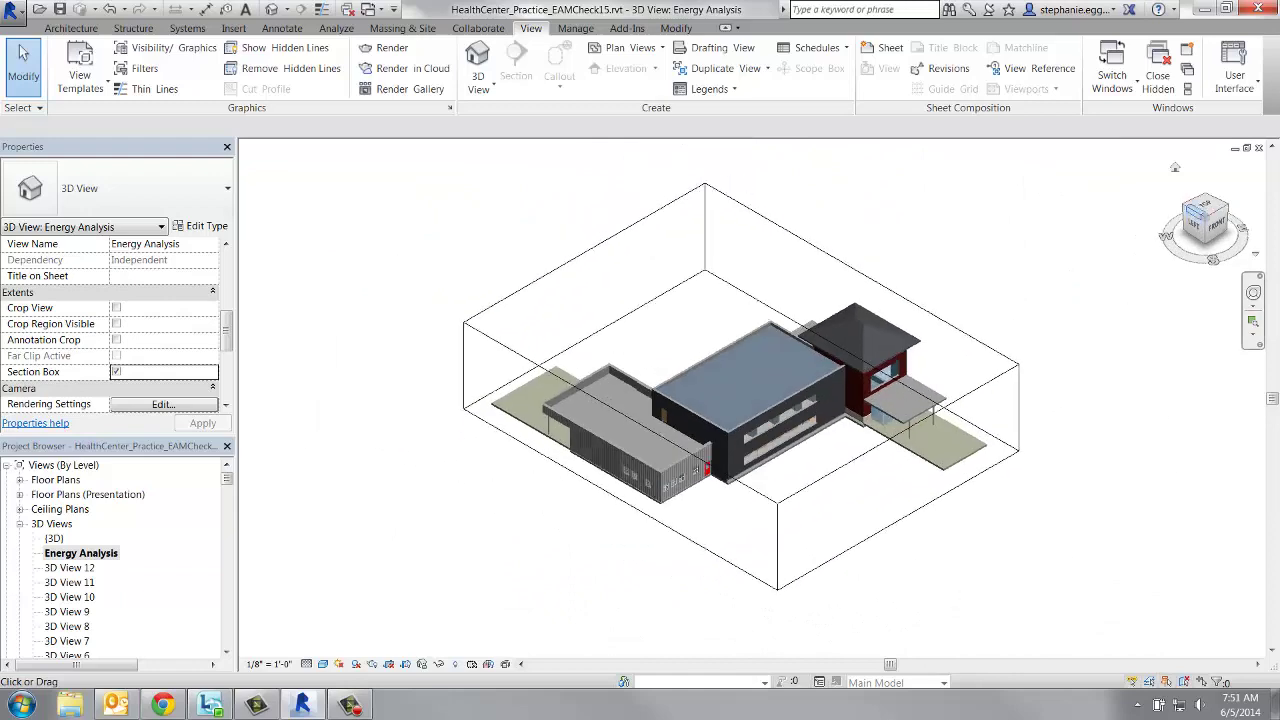
scroll(849, 425, up, 2)
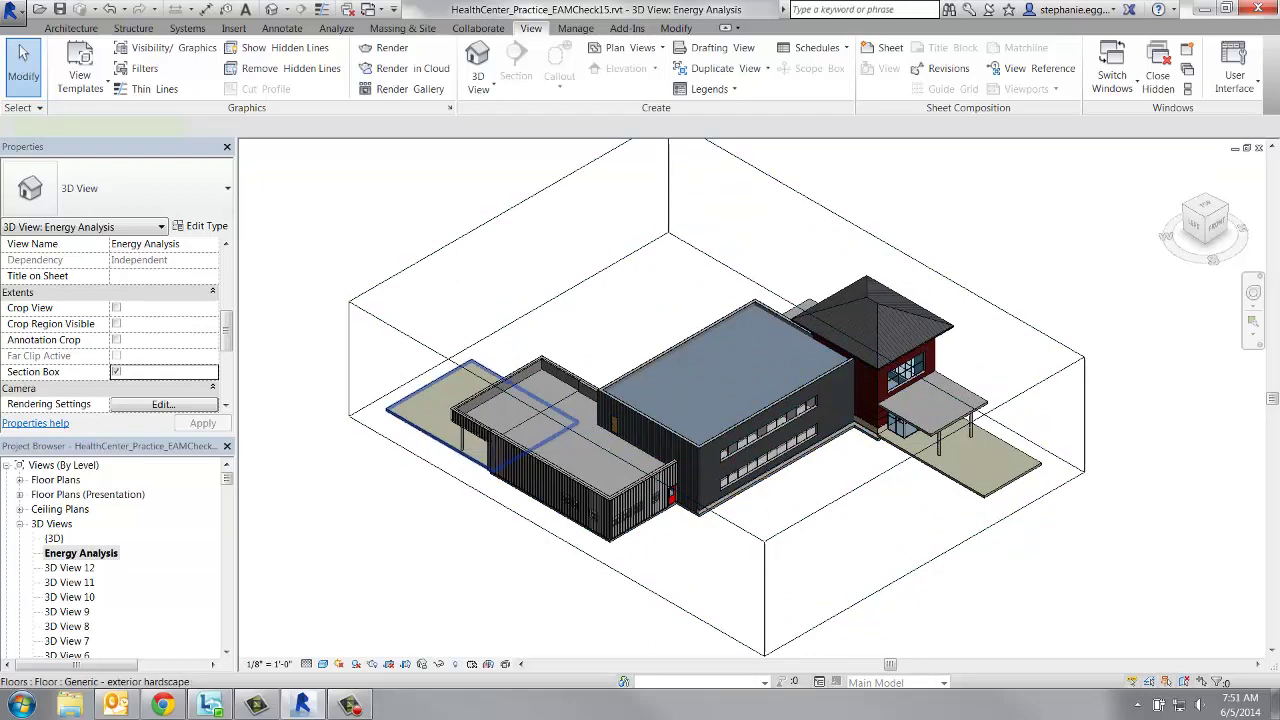
click(420, 422)
right_click(418, 424)
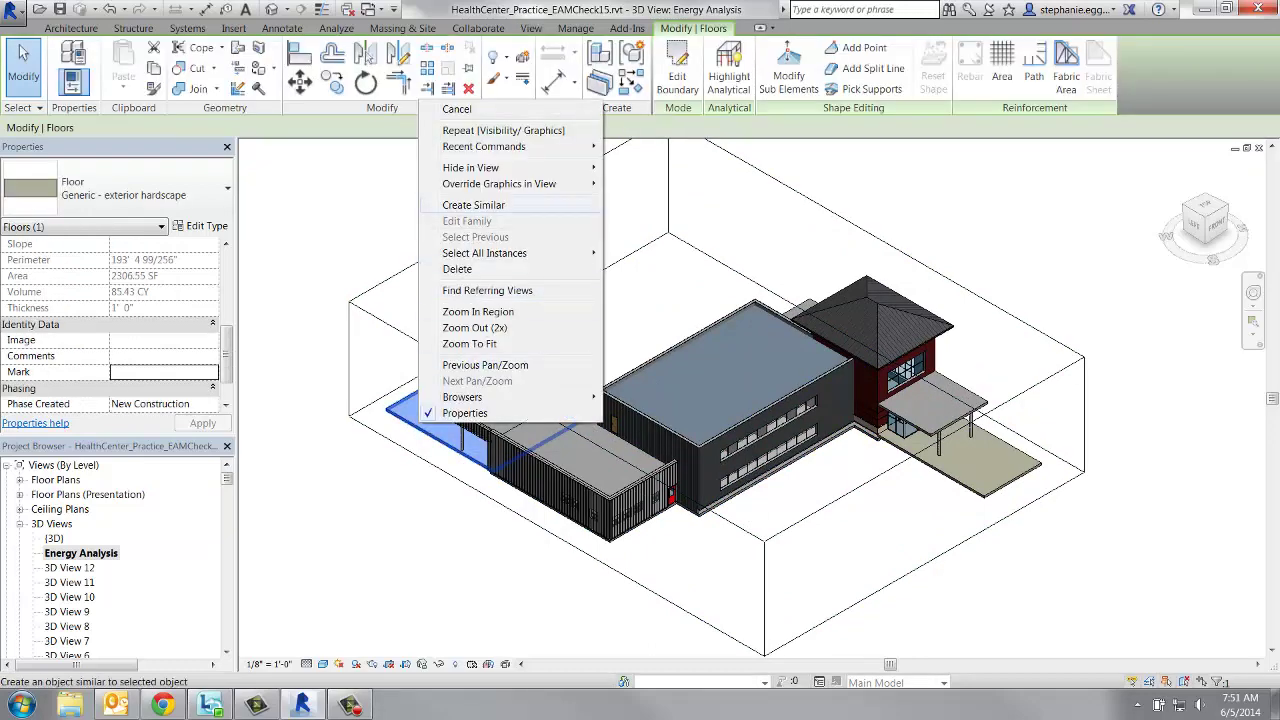
mouse_move(485, 253)
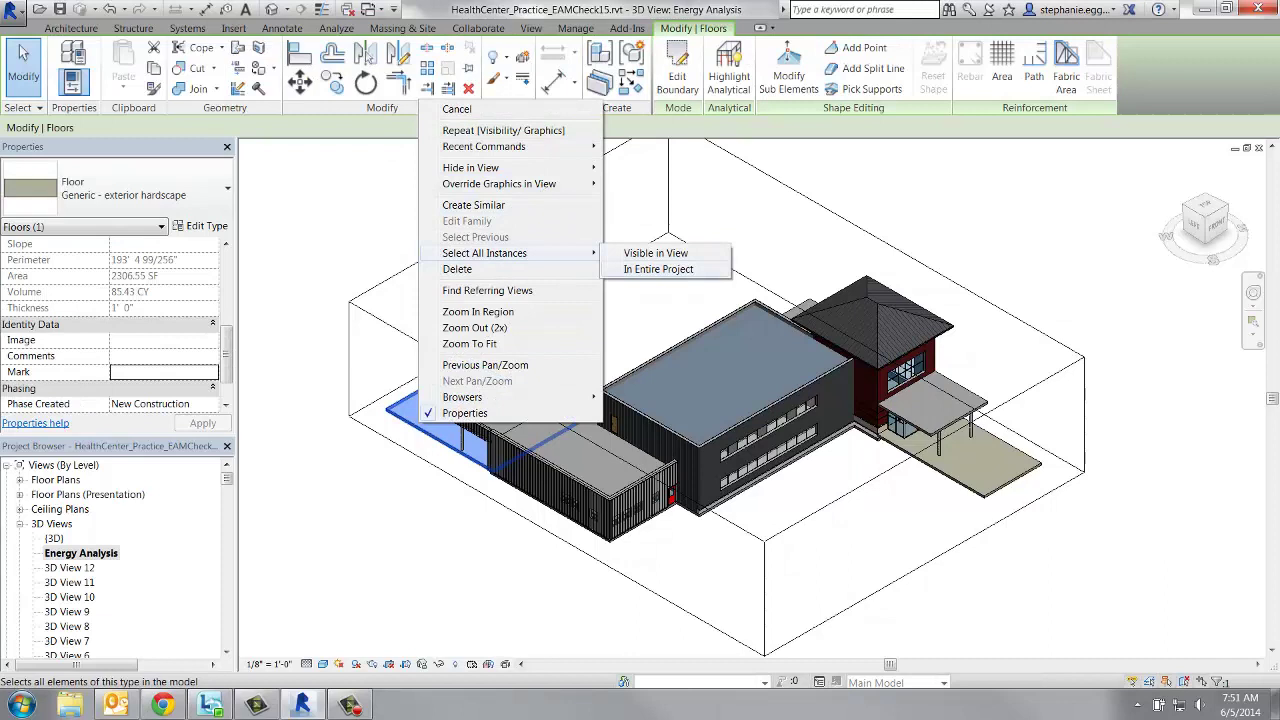
click(656, 253)
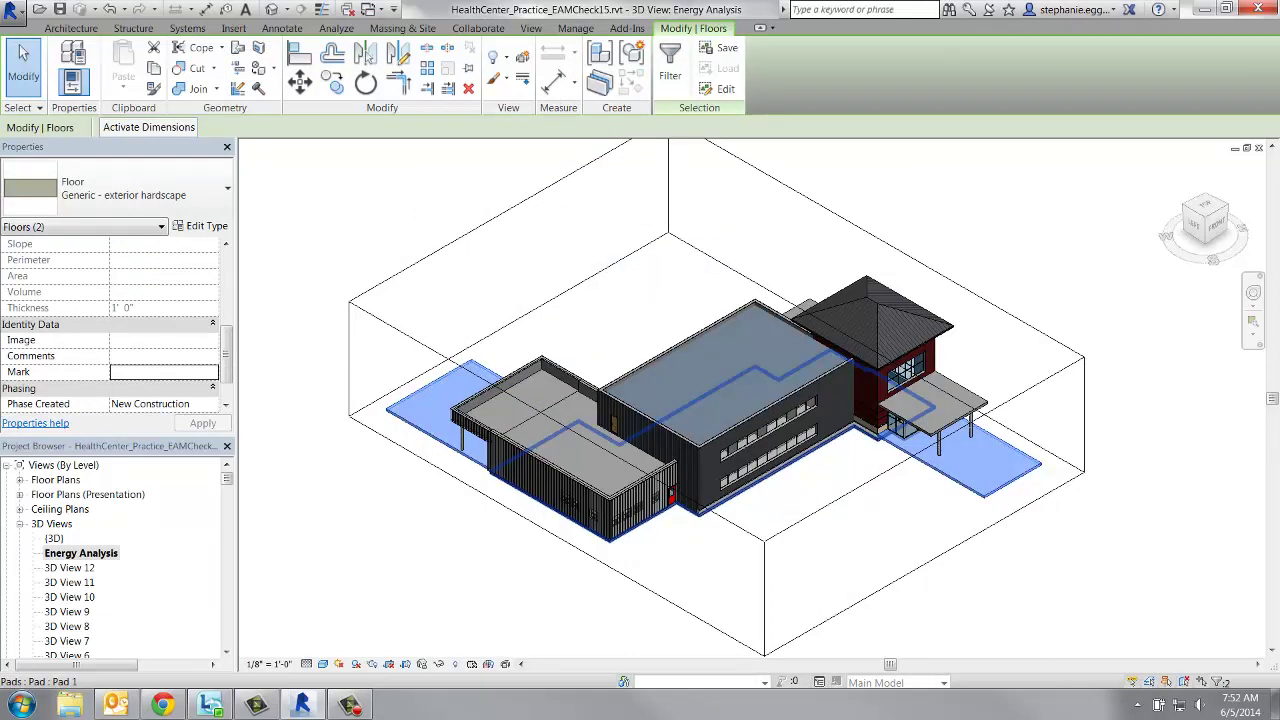
ctrl+click(758, 484)
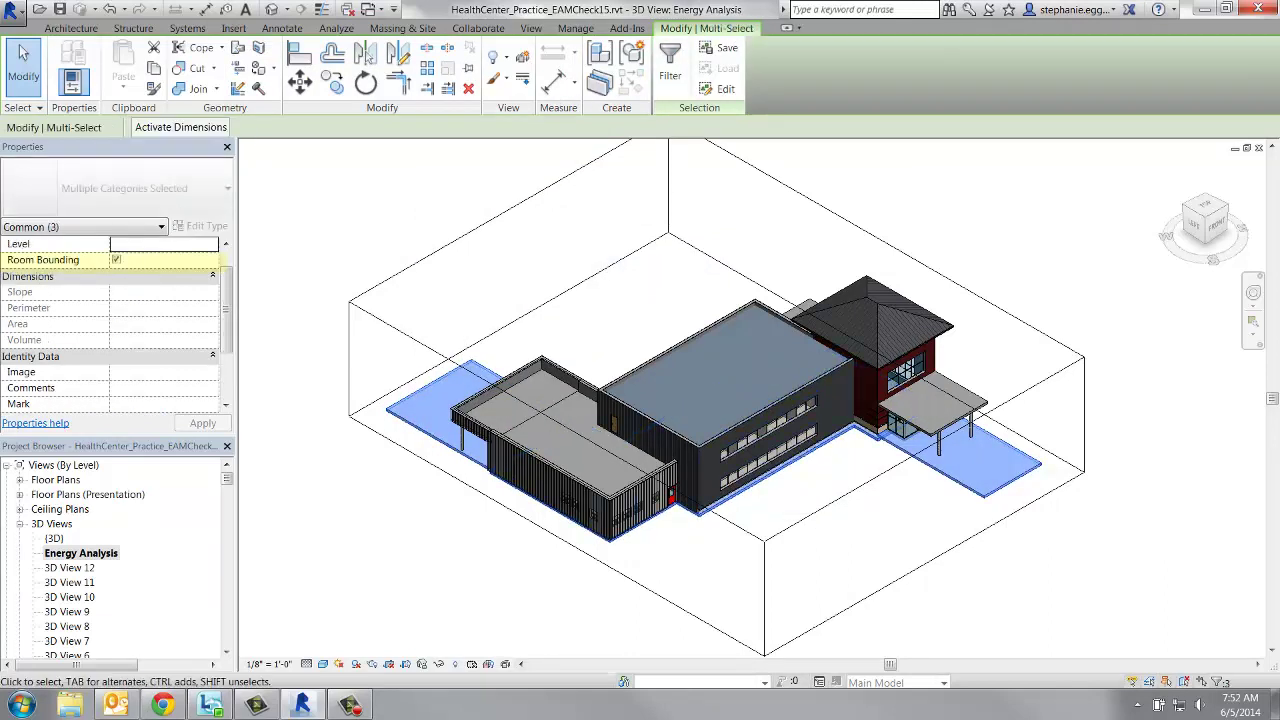
click(116, 260)
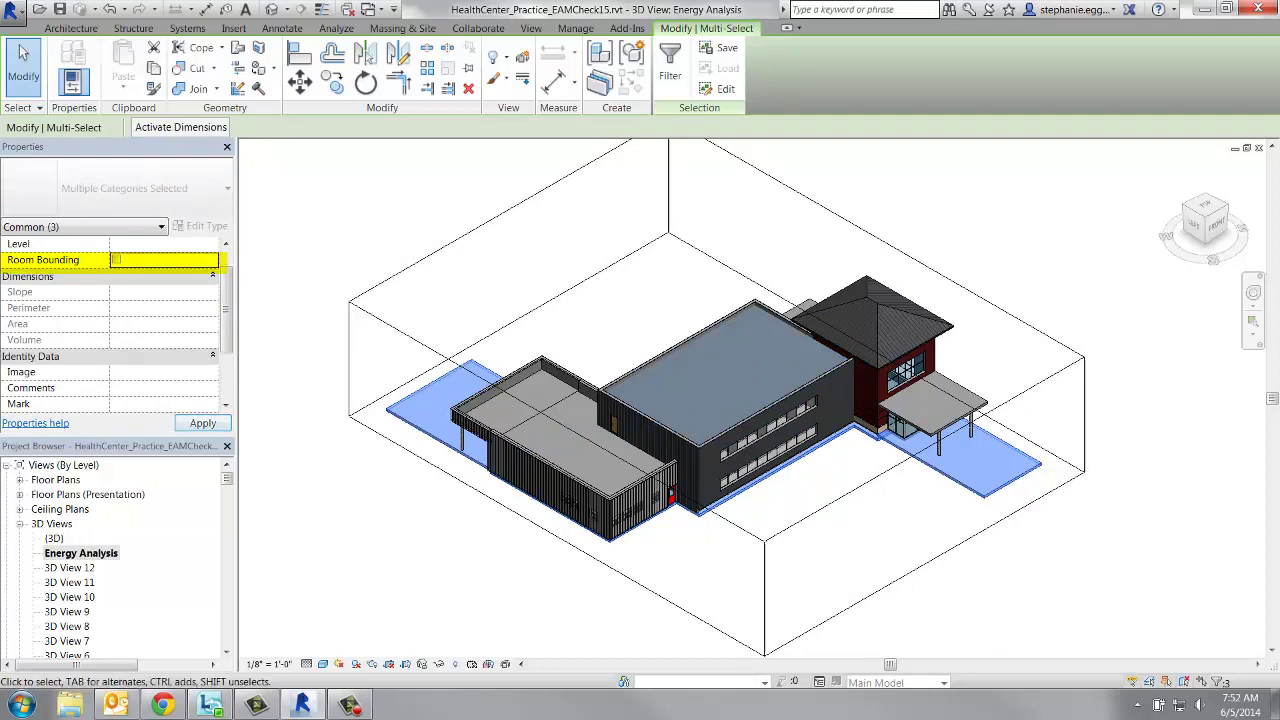
Step: Hide the selected hardscape floors and building pad in the view by element
right_click(430, 391)
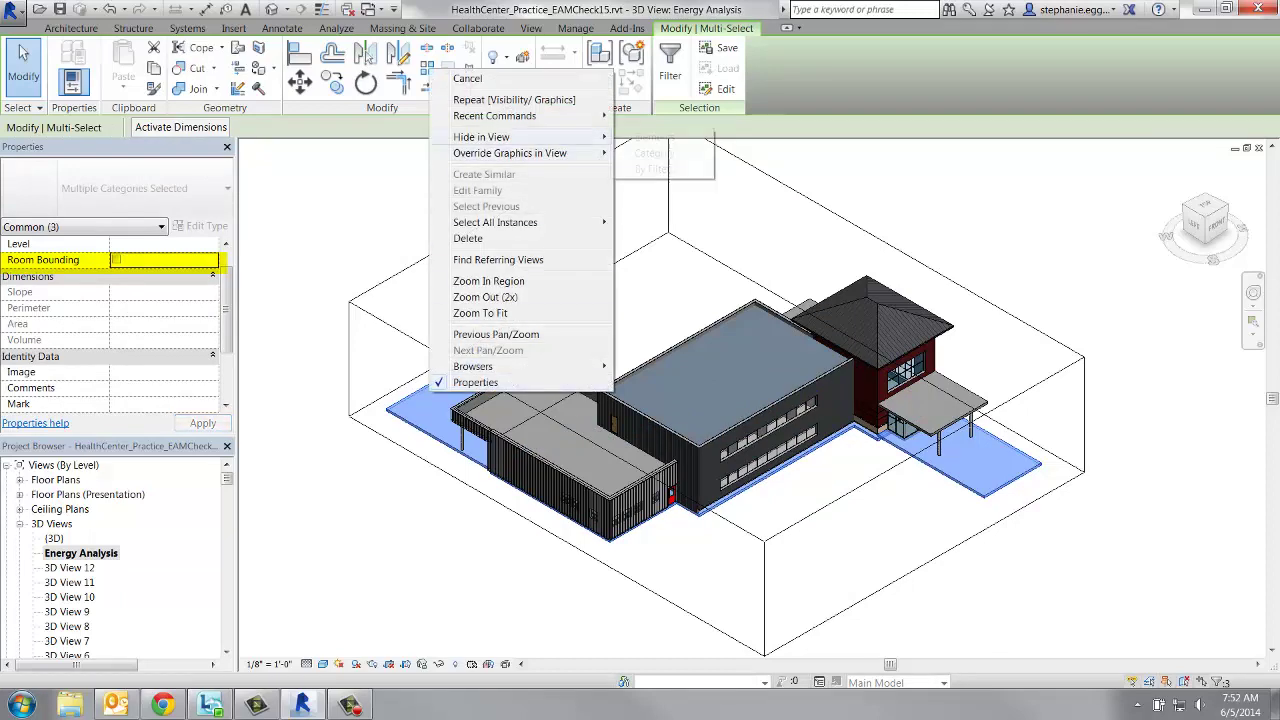
mouse_move(481, 137)
click(650, 131)
Step: Switch the section box off and on again to refit it around the visible building elements
scroll(117, 326, down, 5)
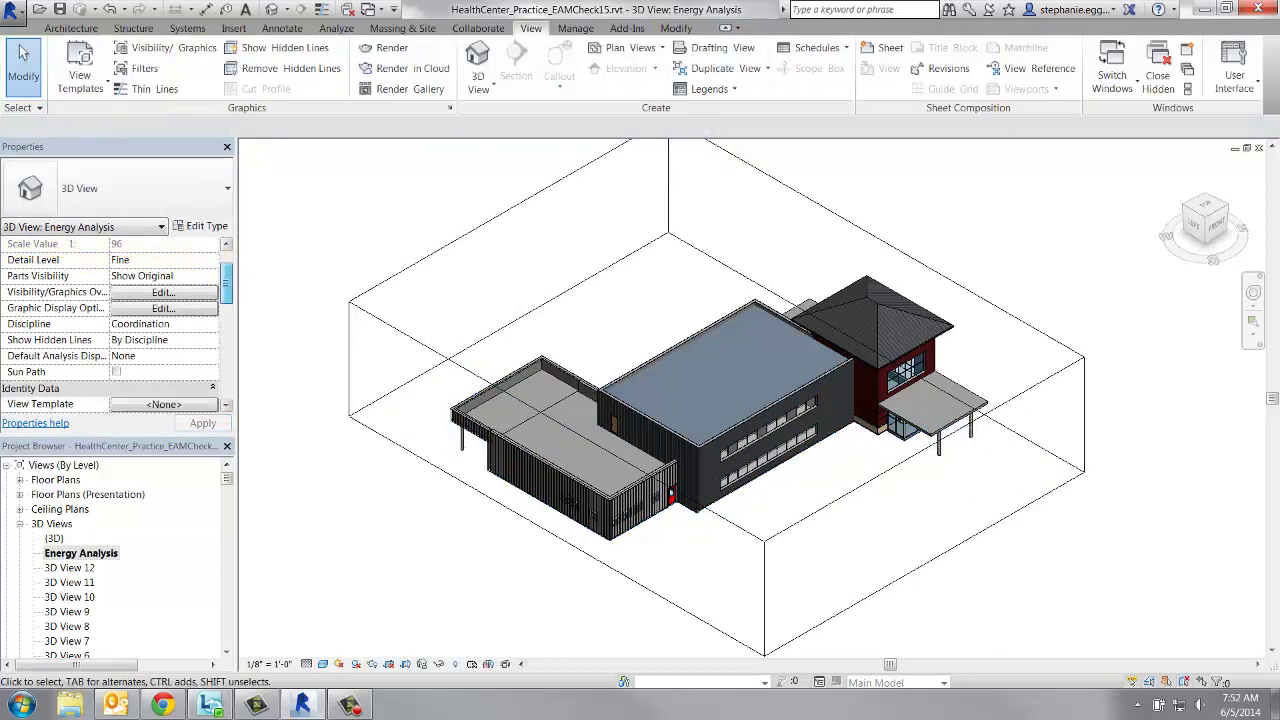
click(116, 403)
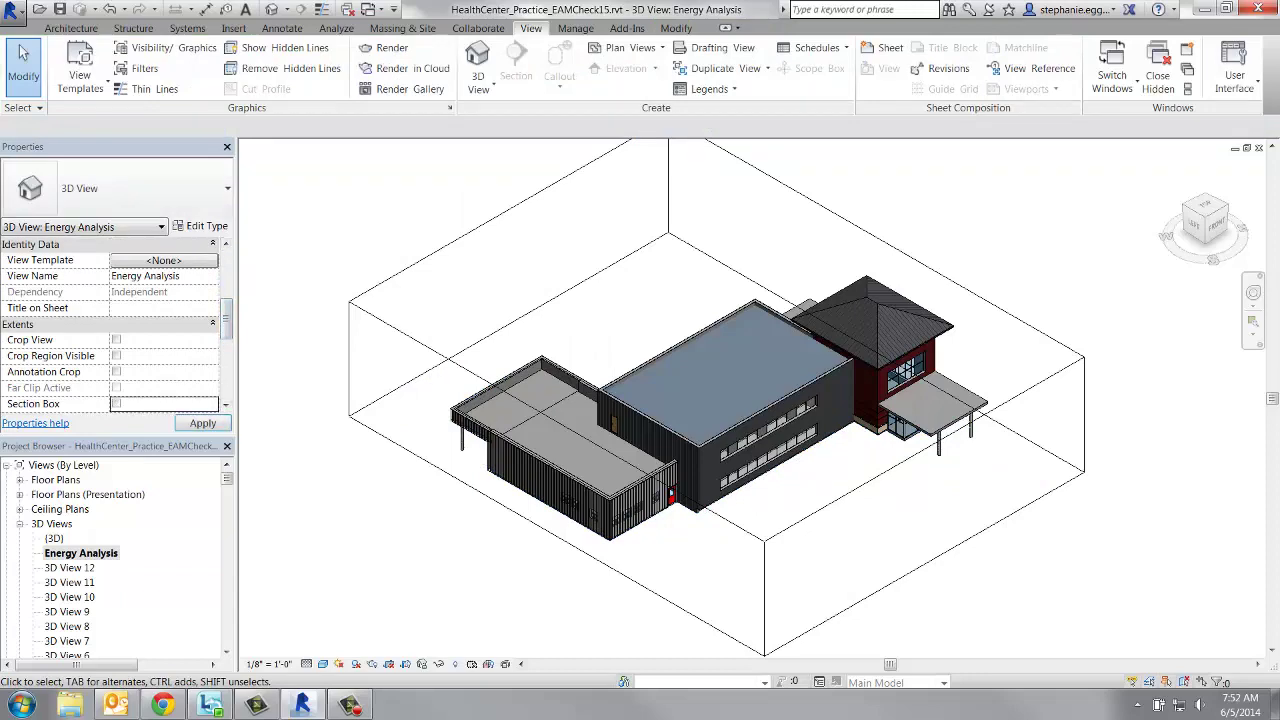
click(203, 423)
click(116, 403)
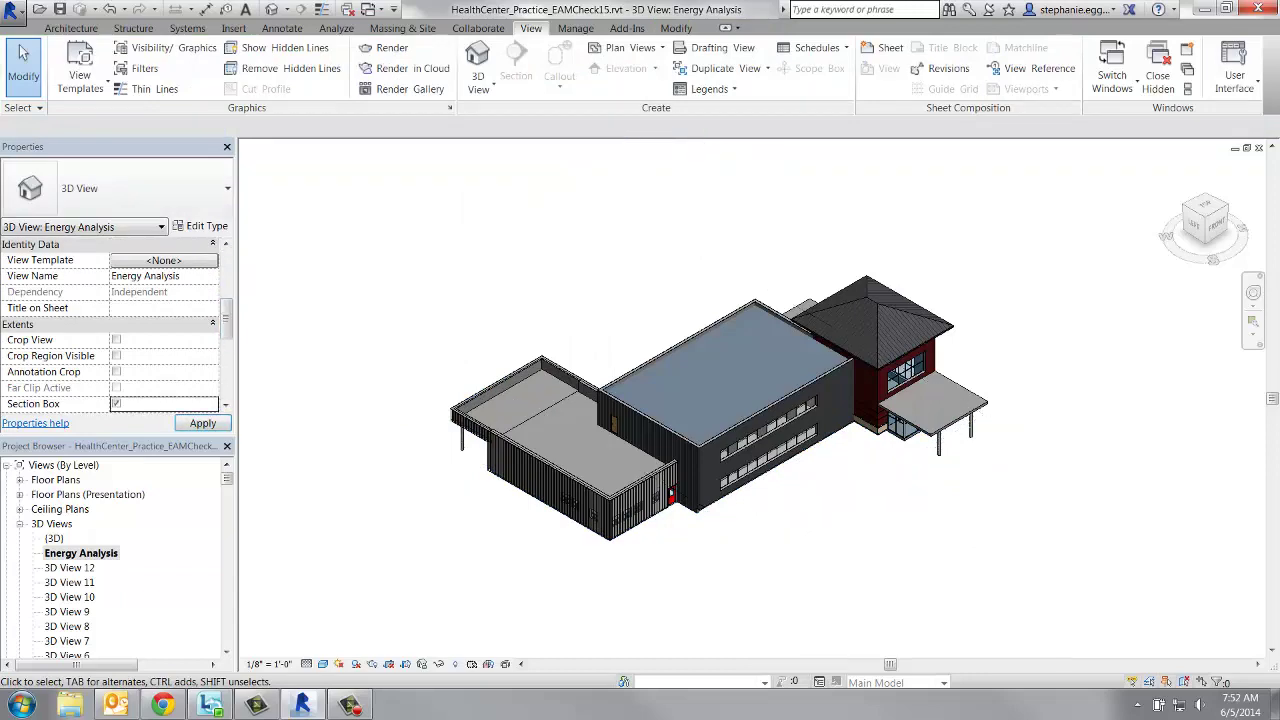
click(203, 423)
Step: Inspect the building within the section box from all sides, and turn the section box off
shift+middle_drag(640, 470, 835, 384)
shift+middle_drag(850, 440, 912, 450)
scroll(505, 348, up, 2)
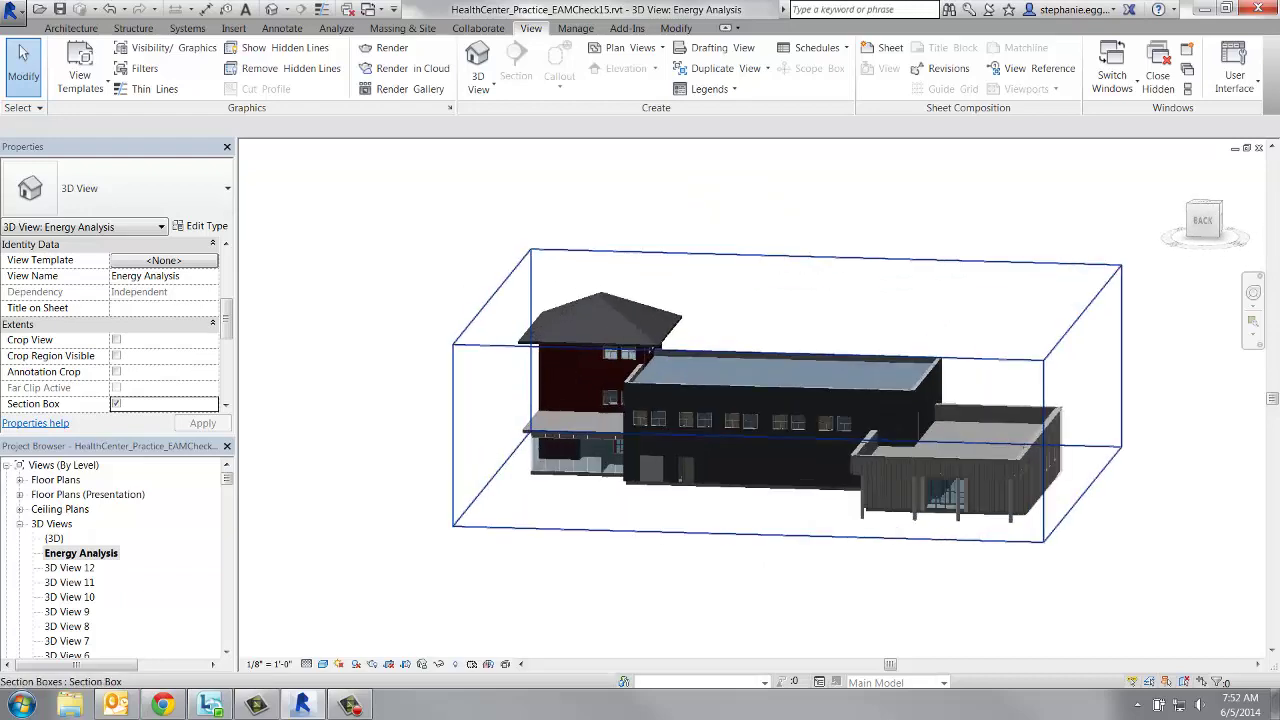
shift+middle_drag(540, 520, 690, 555)
shift+middle_drag(1000, 400, 710, 345)
shift+middle_drag(915, 405, 995, 393)
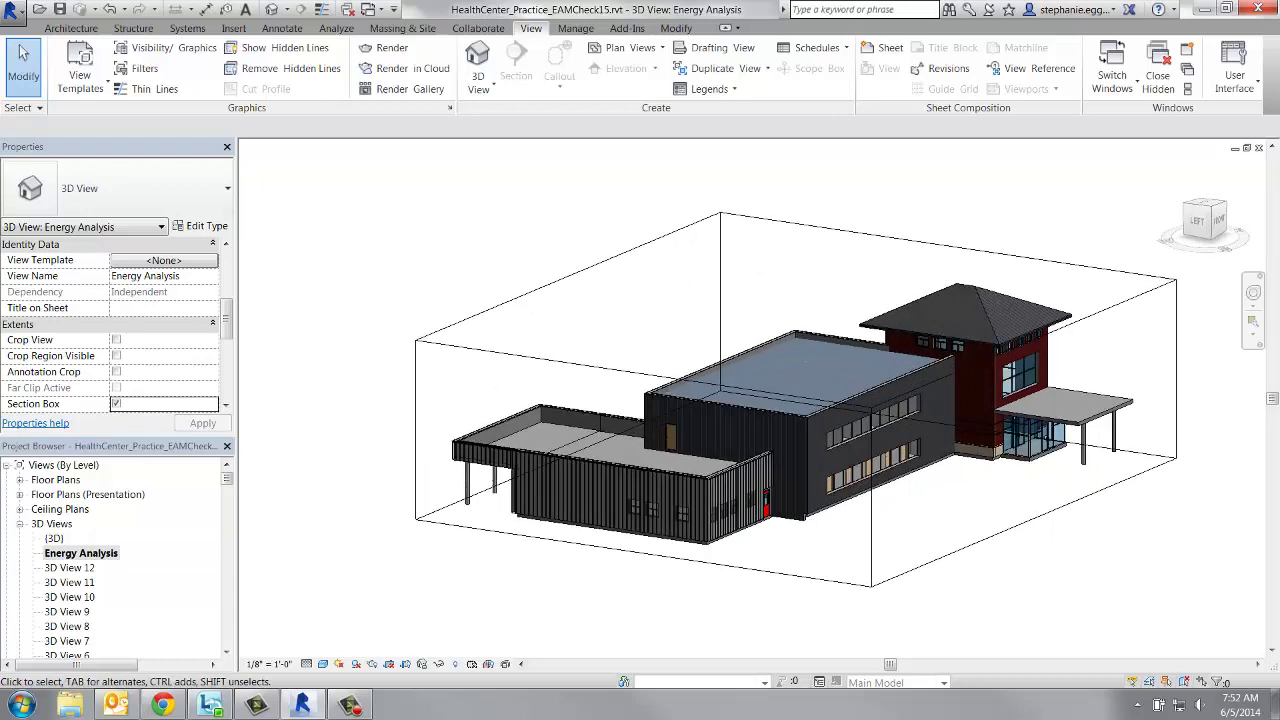
click(116, 403)
click(203, 423)
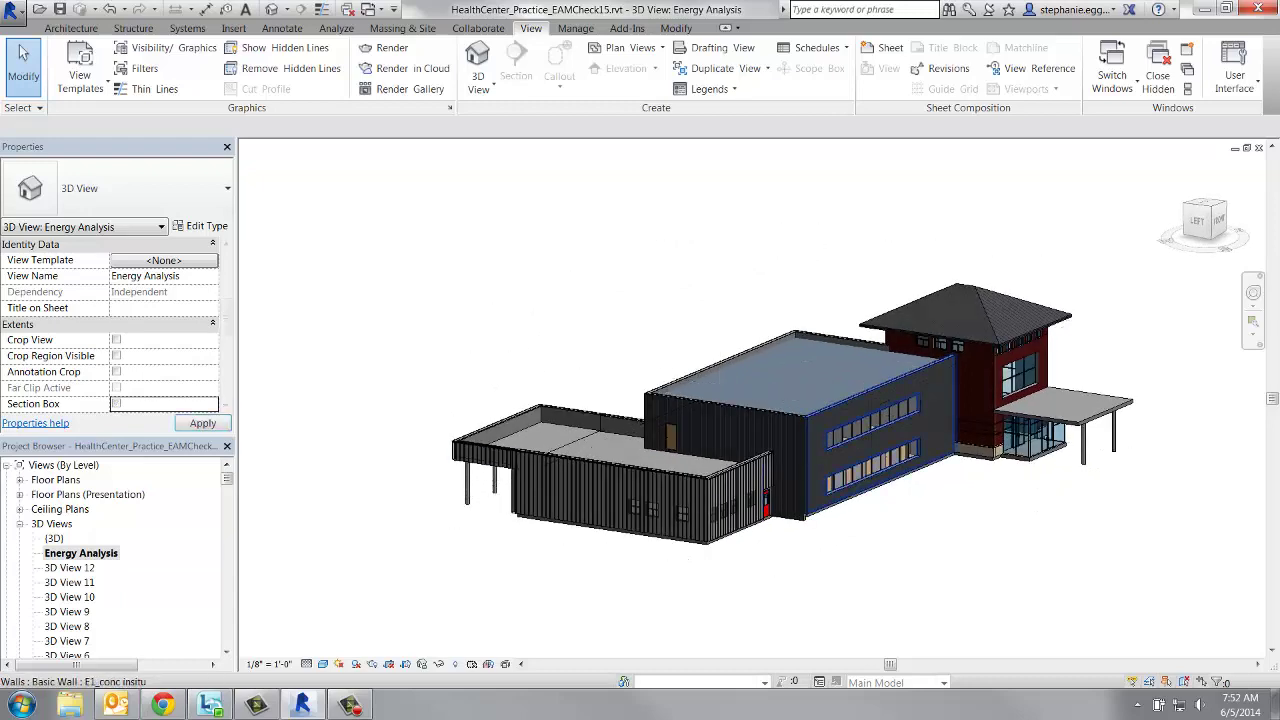
Step: Examine the underside of the building, closing in on the floor edge between the main block and the lower wing
scroll(828, 467, up, 3)
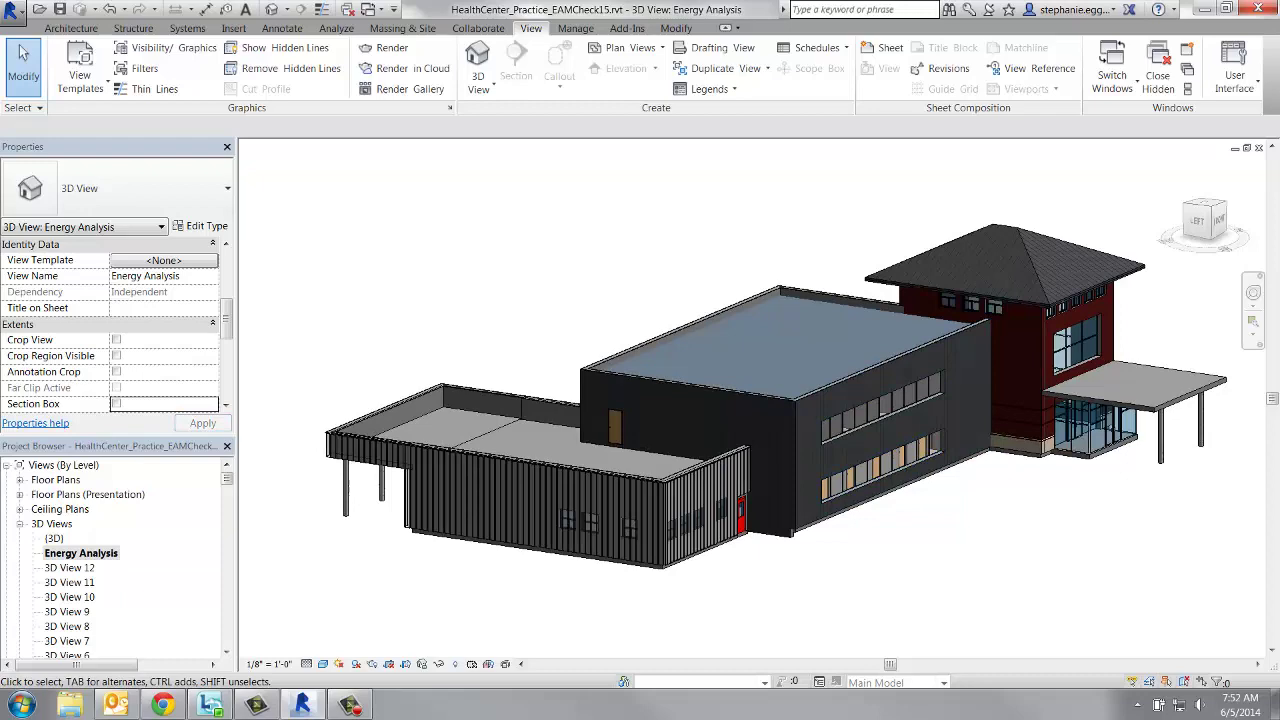
shift+middle_drag(828, 467, 675, 470)
shift+middle_drag(905, 463, 985, 459)
shift+middle_drag(745, 462, 595, 328)
shift+middle_drag(1100, 415, 1080, 475)
shift+middle_drag(594, 340, 713, 325)
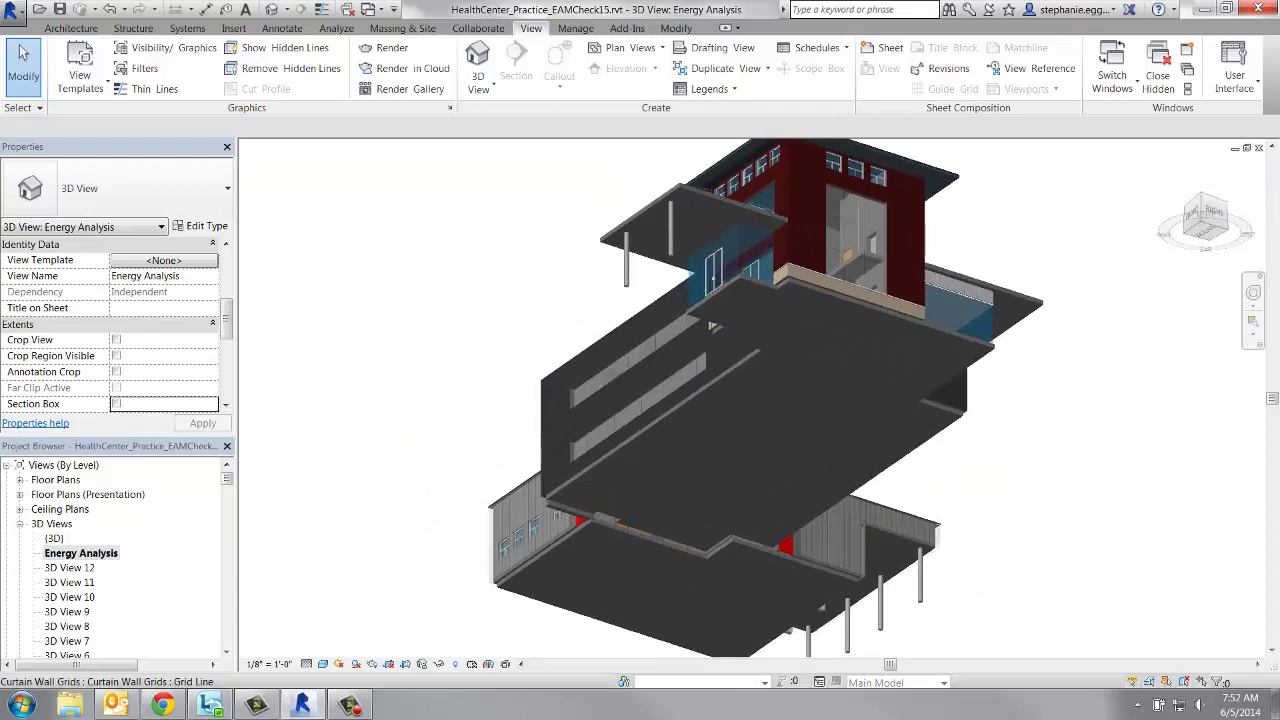
scroll(592, 533, up, 6)
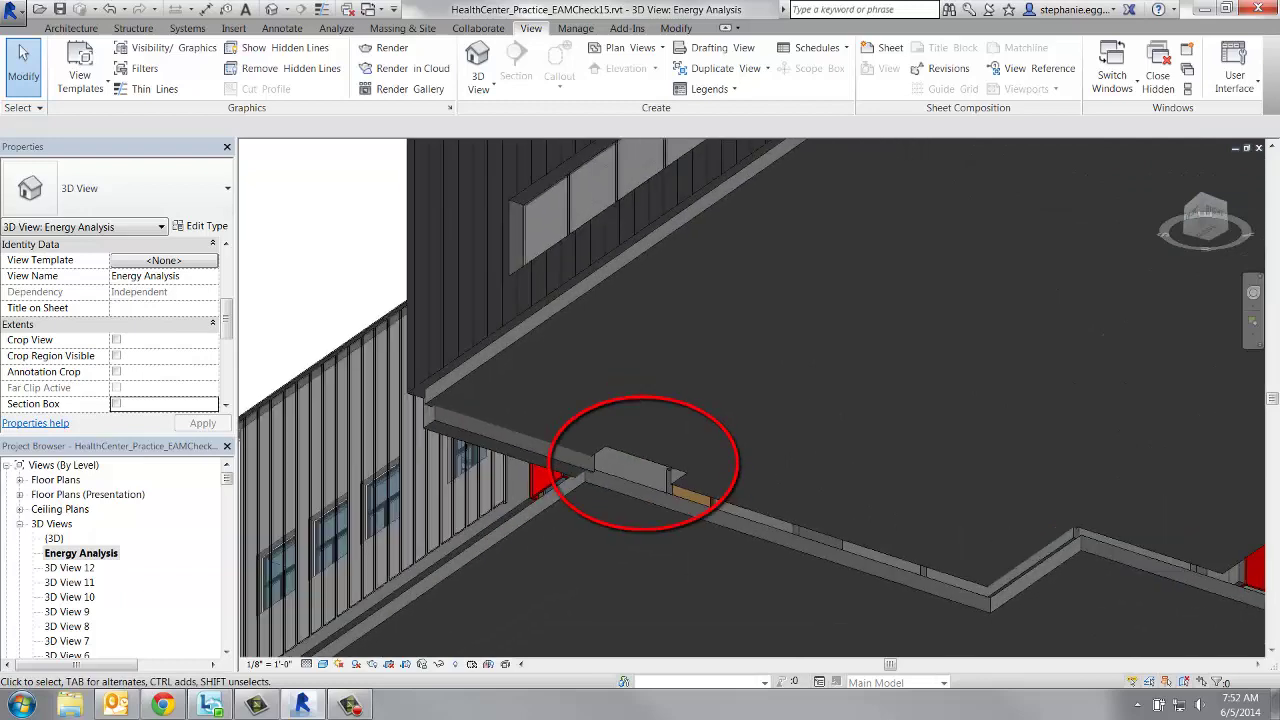
Step: Straighten the notch in the Generic - 12" floor's boundary by moving the recessed sketch line flush with the adjoining edges, and finish the sketch
scroll(623, 538, up, 1)
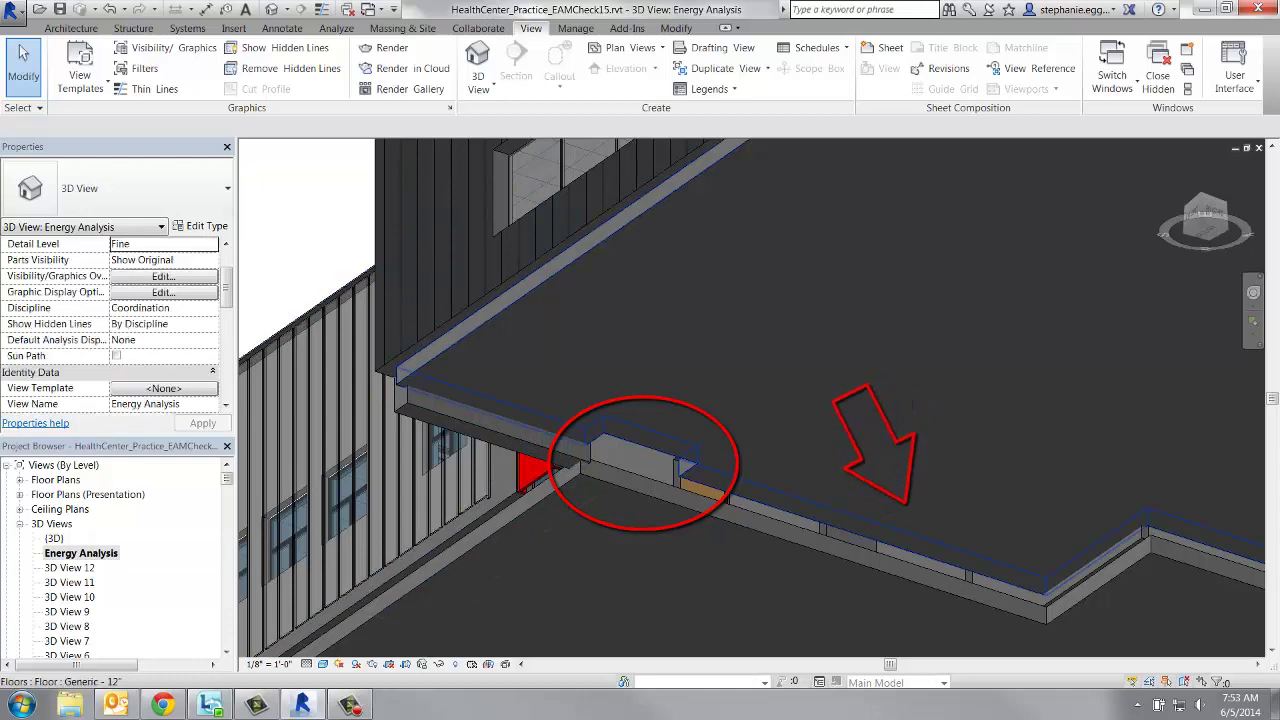
click(905, 530)
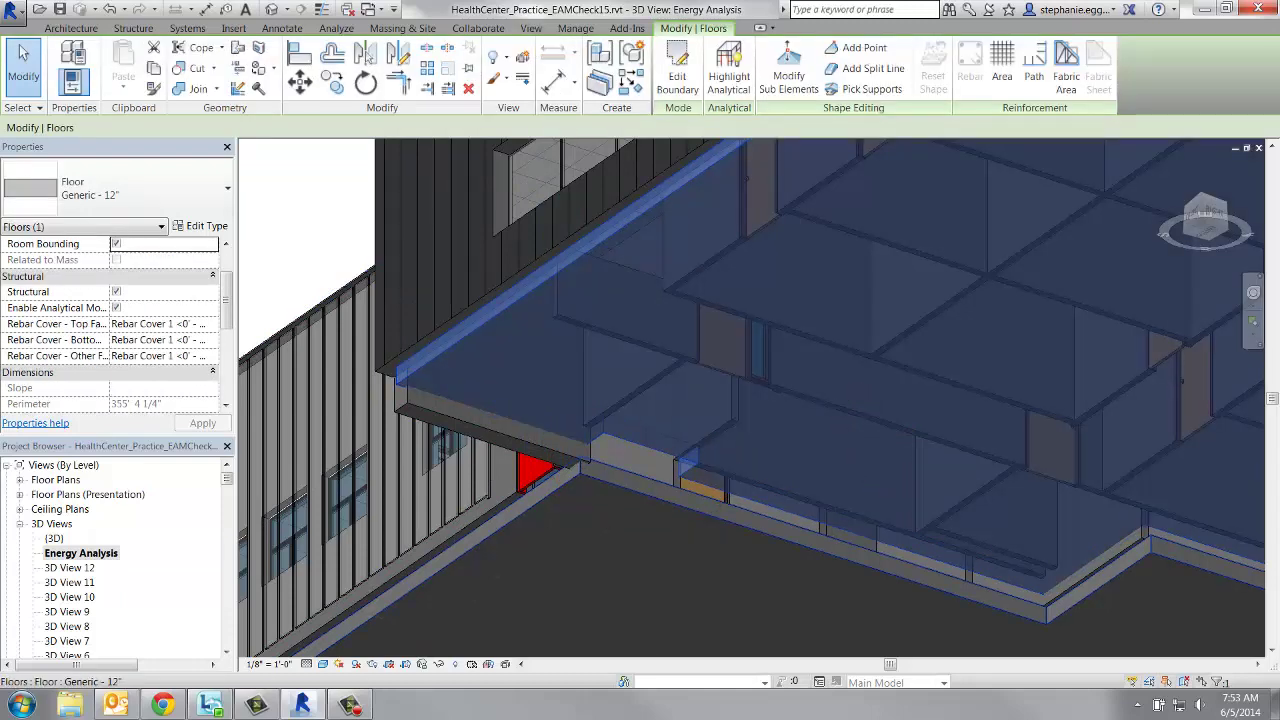
scroll(621, 440, up, 5)
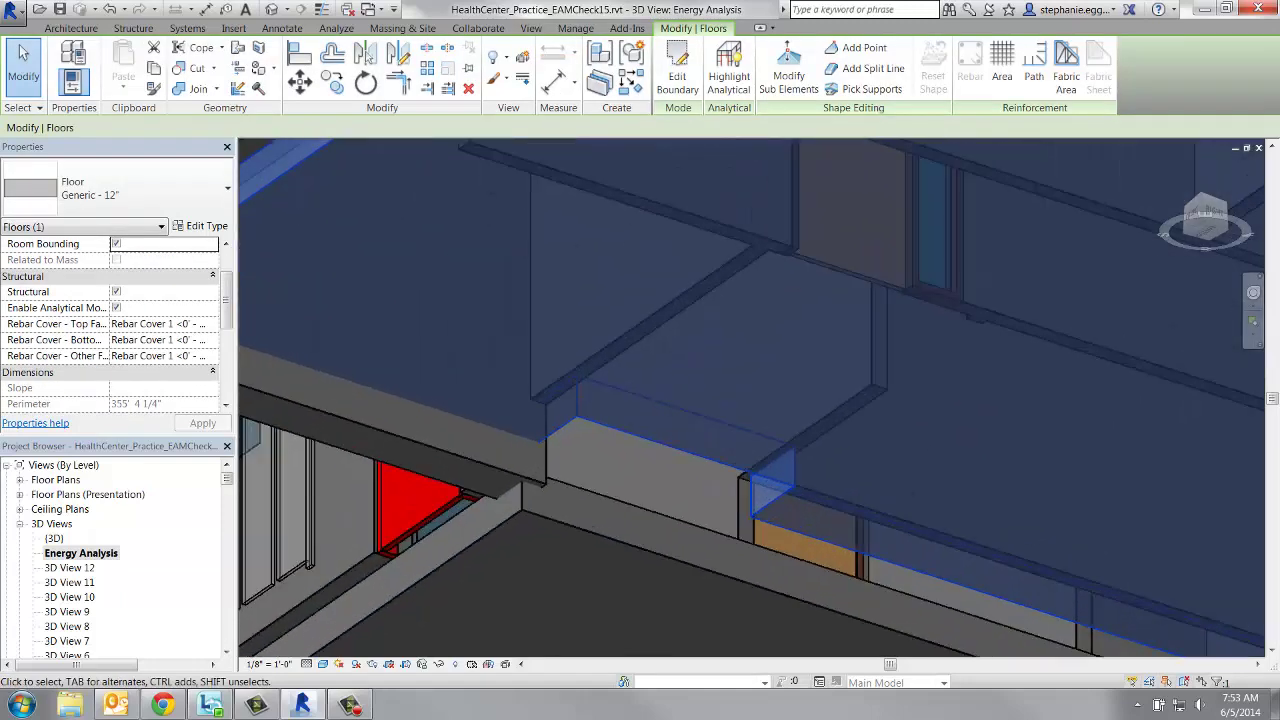
click(677, 75)
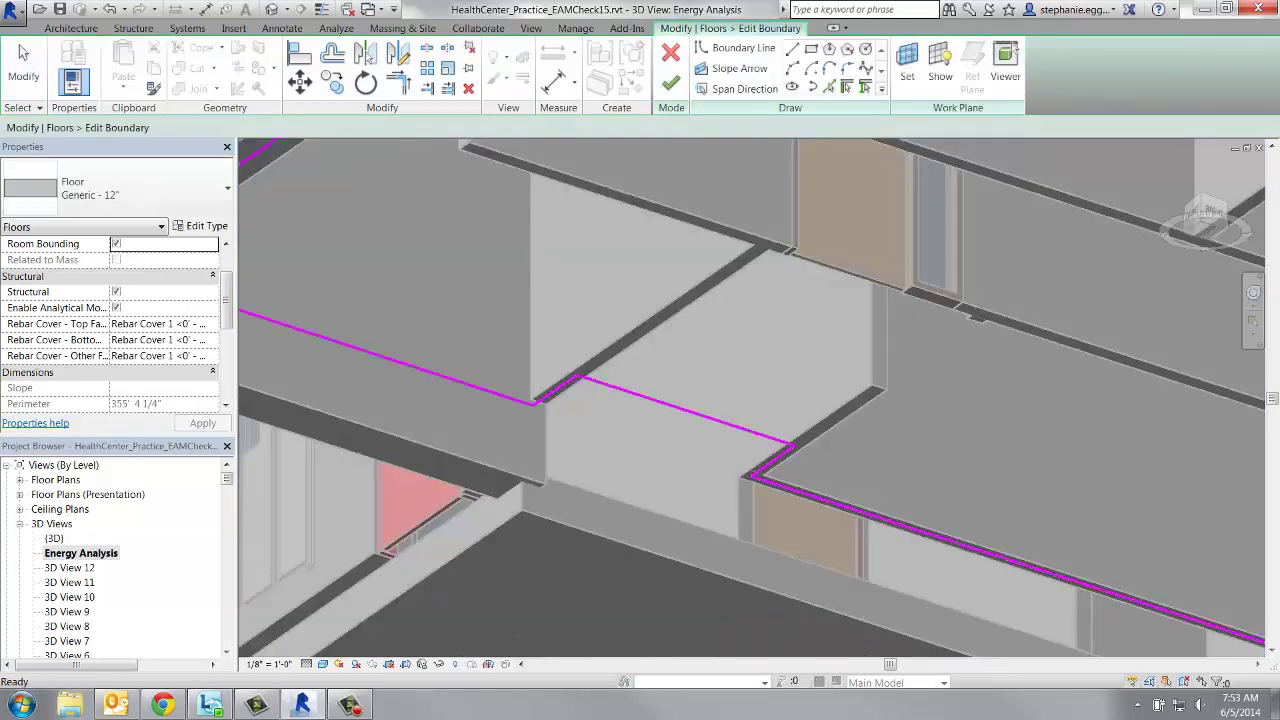
click(770, 440)
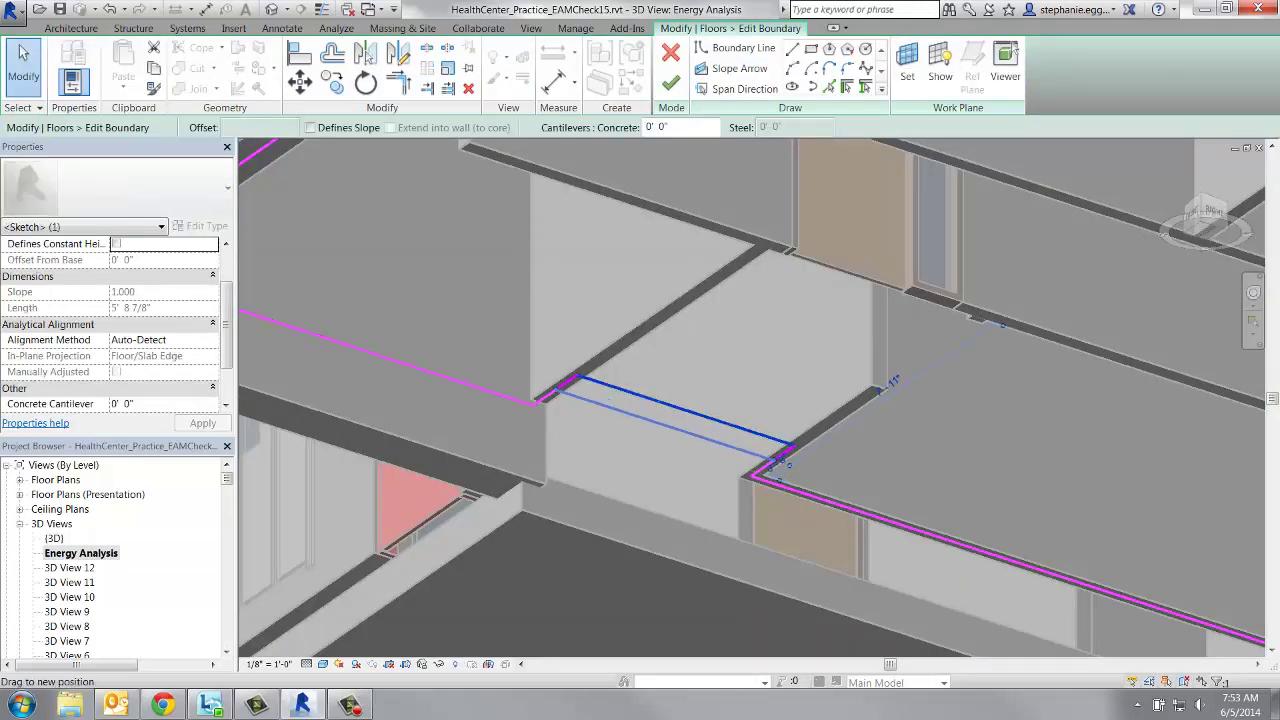
mouse_move(609, 400)
mouse_down()
mouse_move(597, 417)
mouse_move(500, 405)
mouse_up()
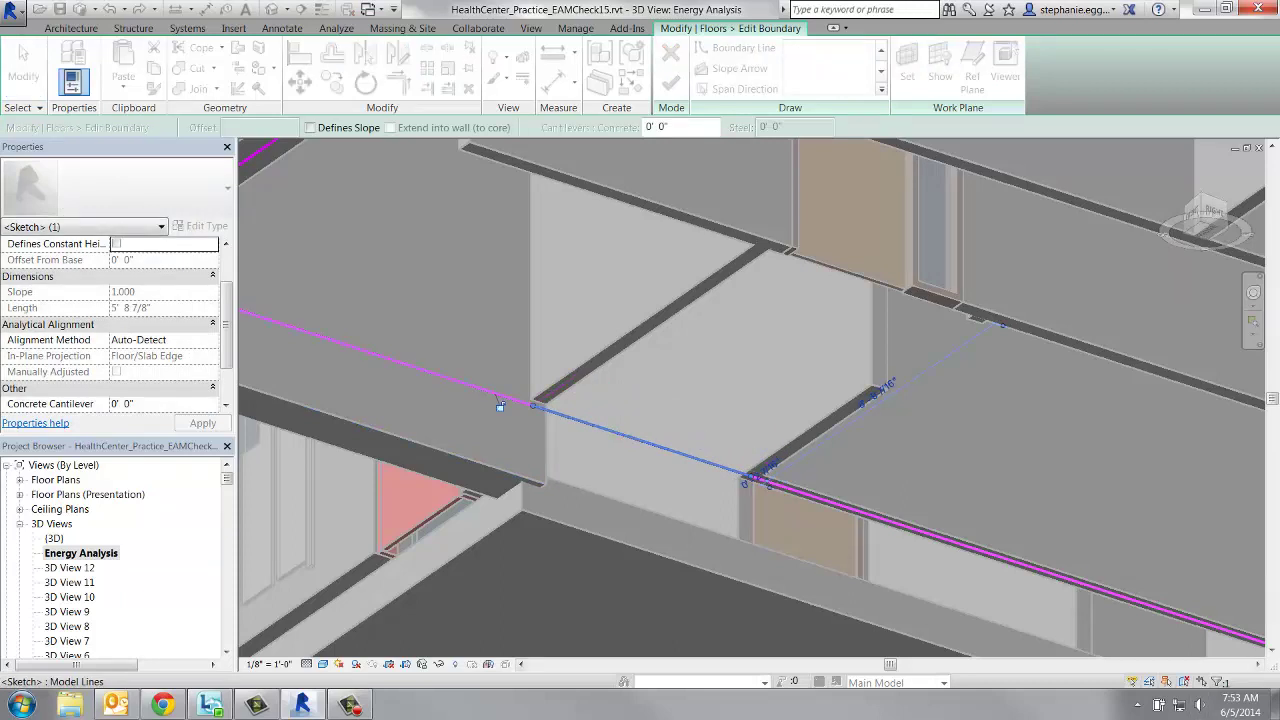
drag(500, 405, 500, 405)
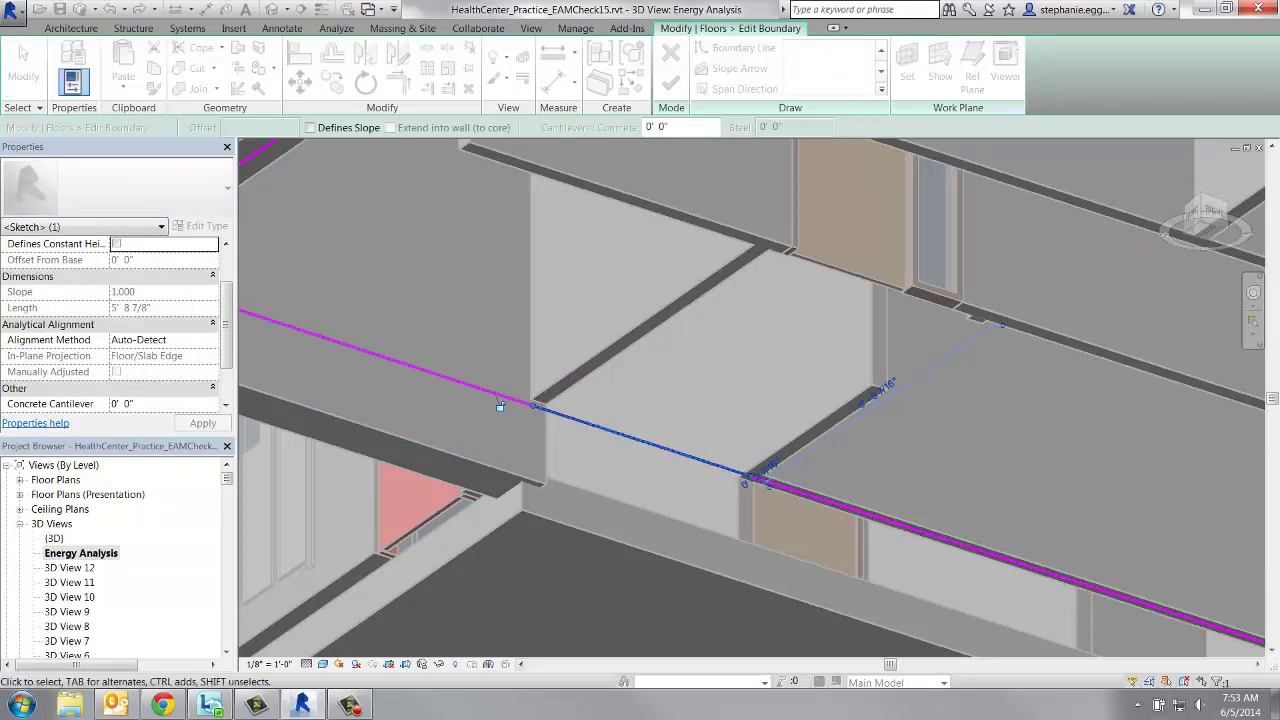
key(Escape)
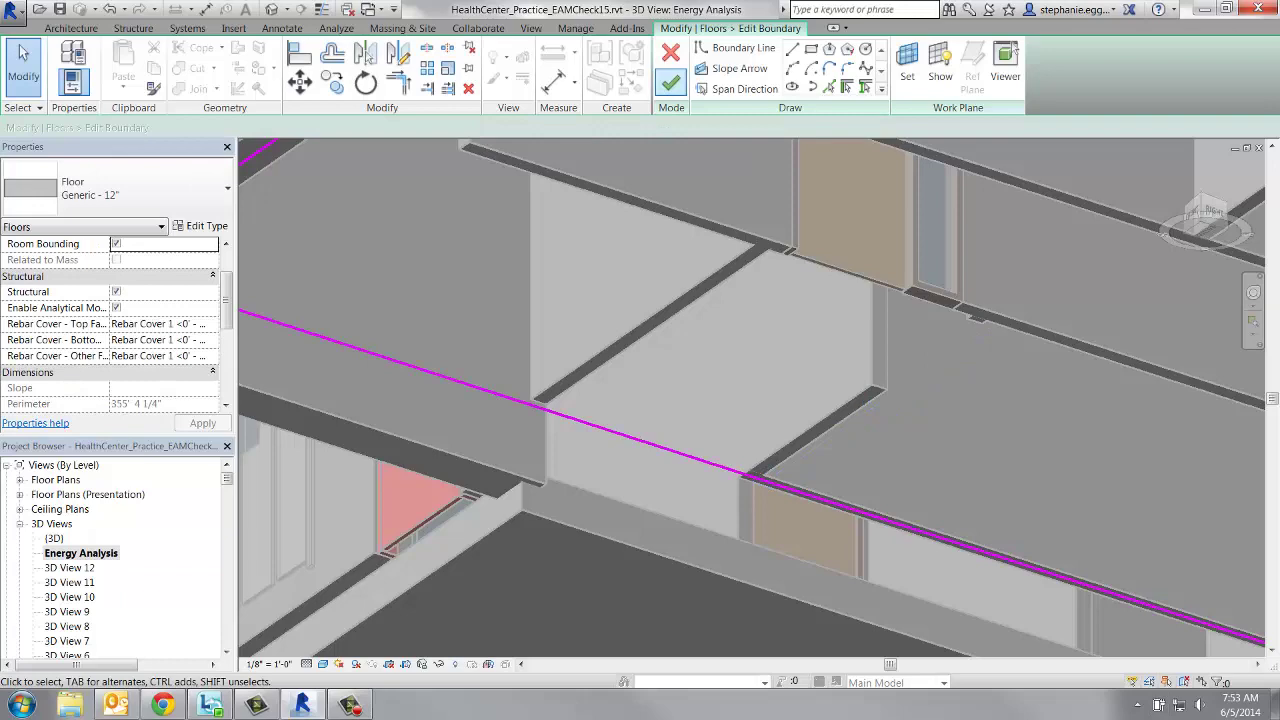
click(670, 82)
Step: Inspect the edited floor edge from below, deselect the floor, and view the whole building from above and from the back
scroll(750, 215, down, 1)
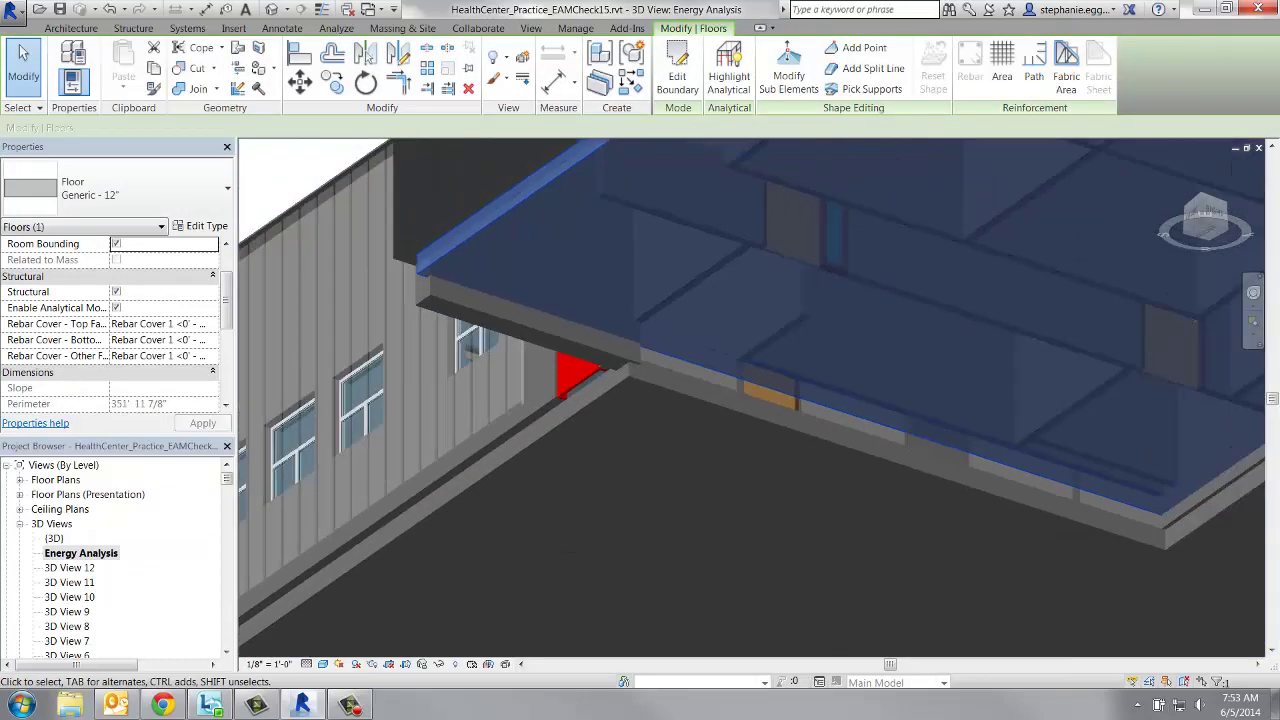
middle_drag(750, 215, 647, 274)
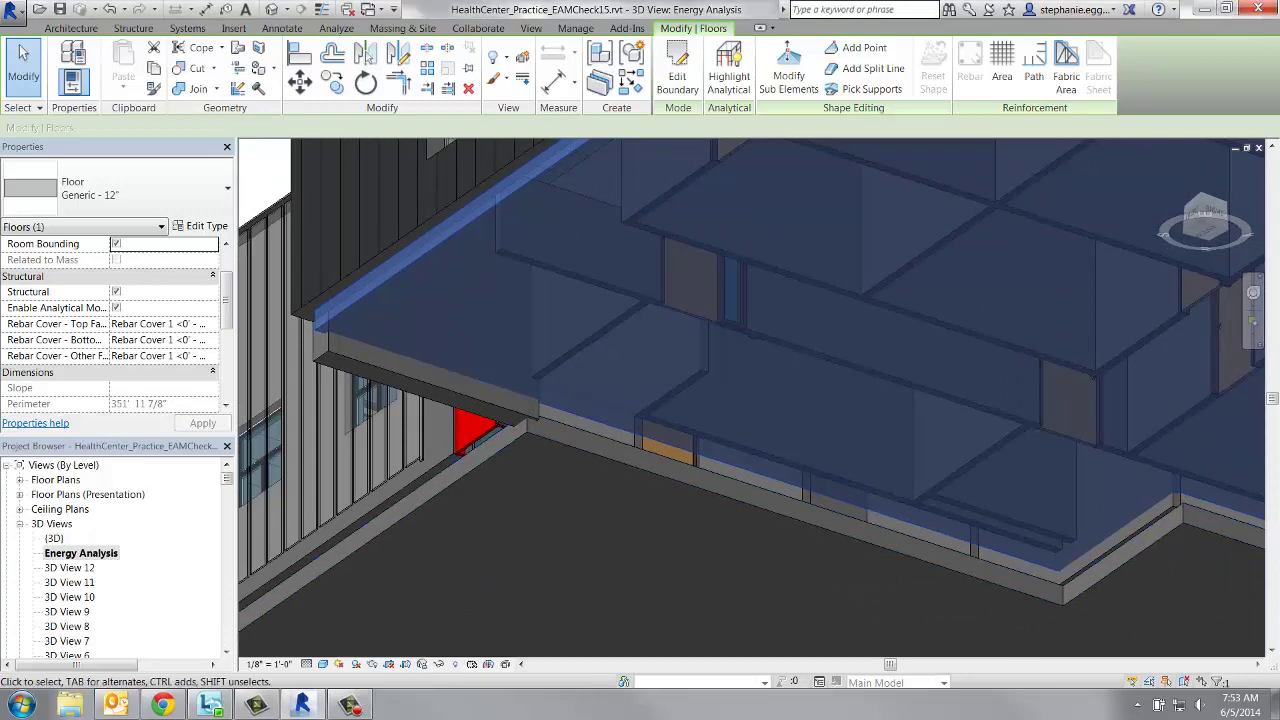
scroll(622, 452, down, 3)
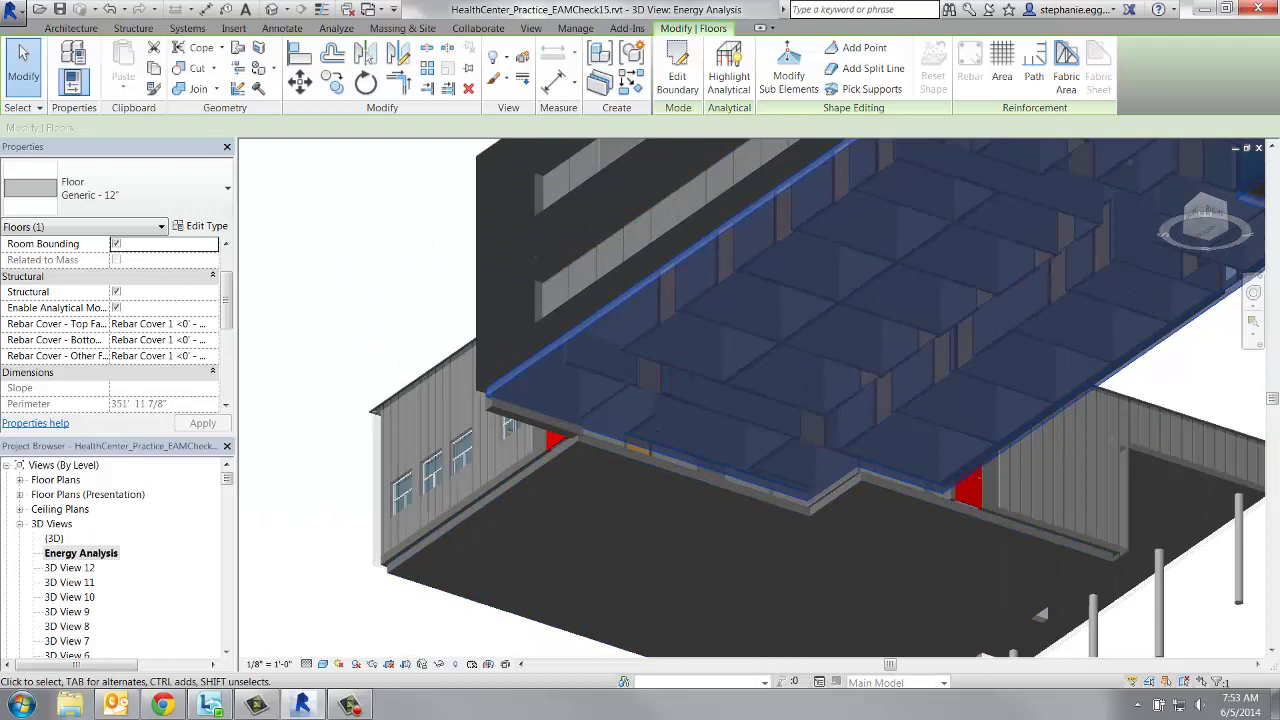
shift+middle_drag(622, 452, 640, 510)
shift+middle_drag(675, 412, 660, 414)
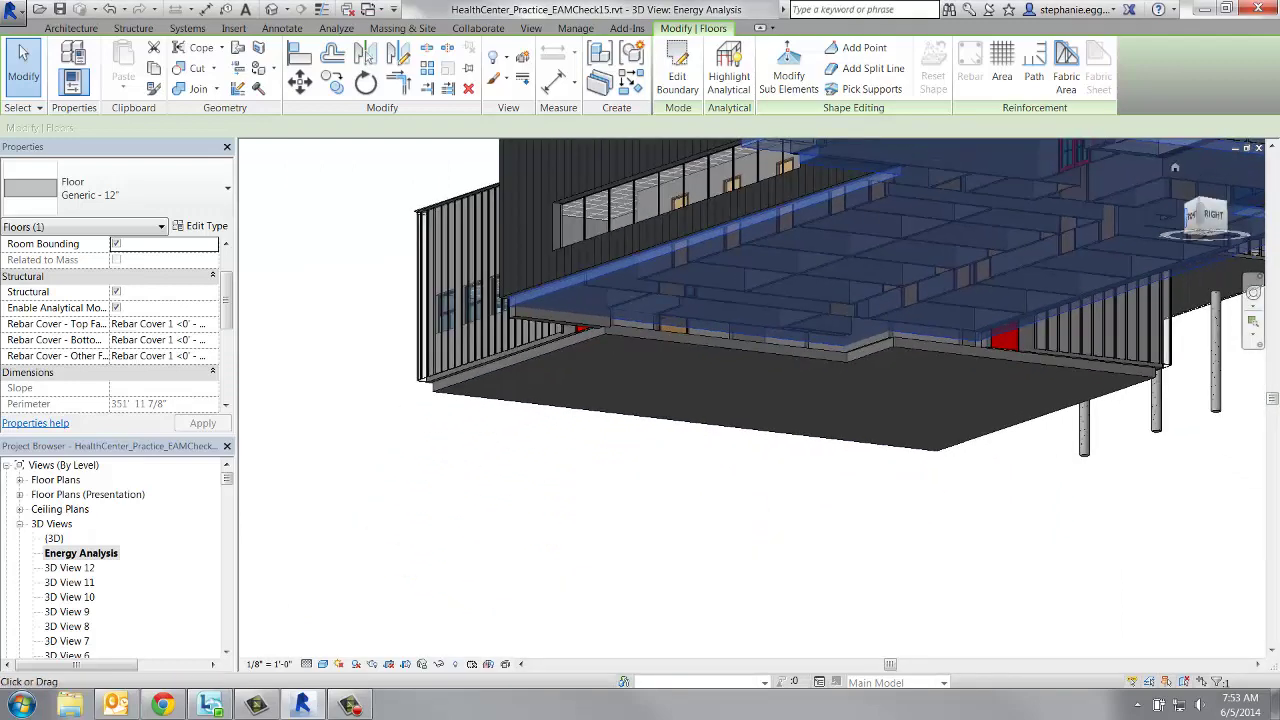
click(1200, 201)
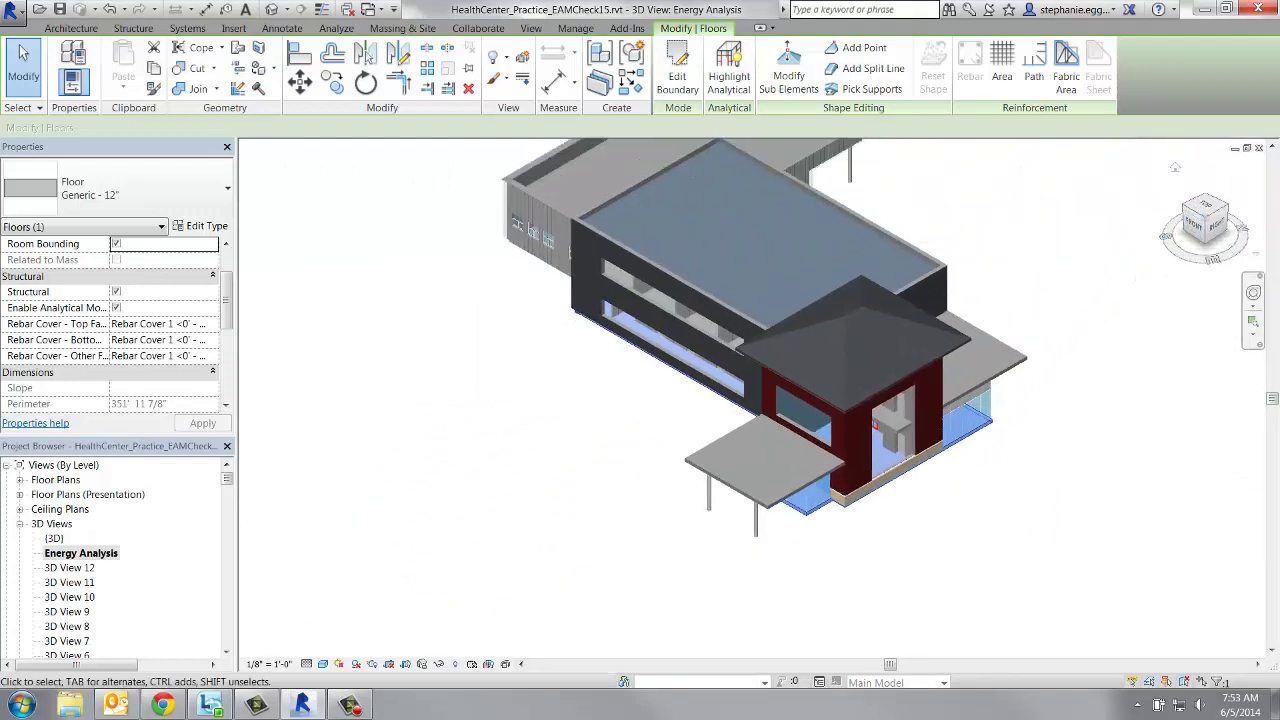
key(Escape)
shift+middle_drag(780, 430, 545, 430)
shift+middle_drag(890, 428, 795, 422)
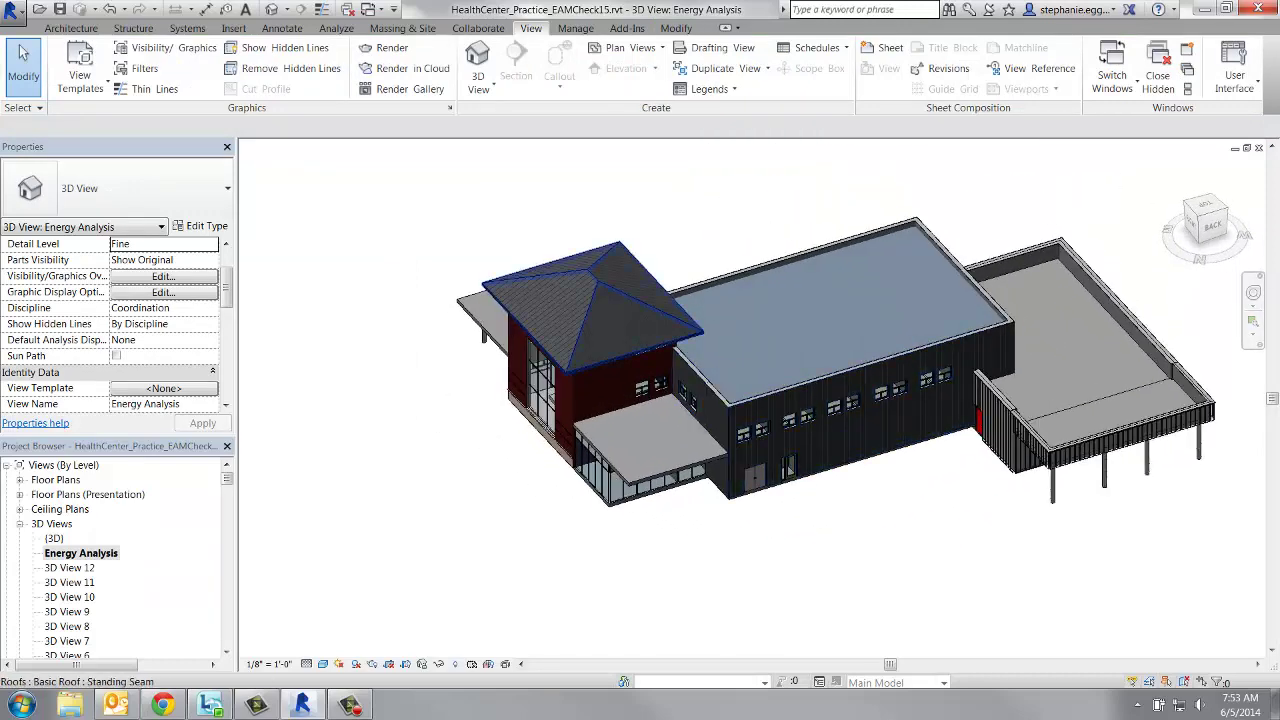
Step: Review the energy settings for the common, detailed model and energy model parameters, and accept them as they are
click(336, 28)
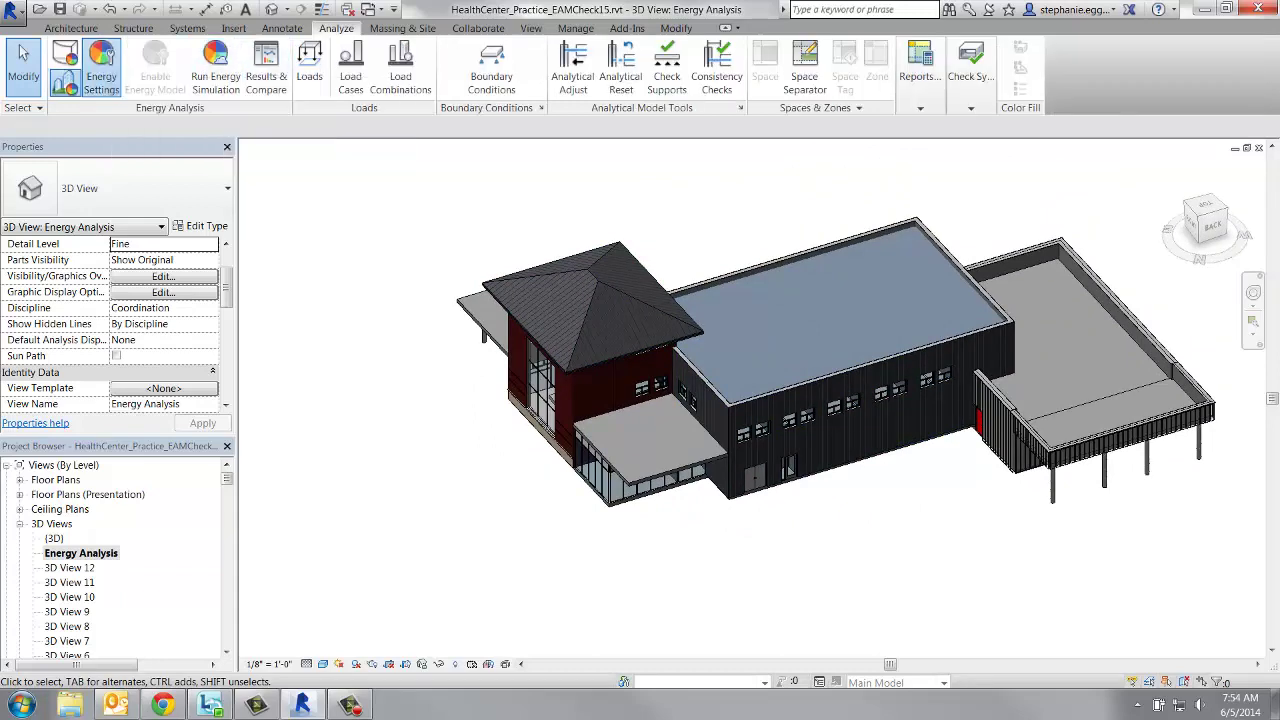
click(101, 76)
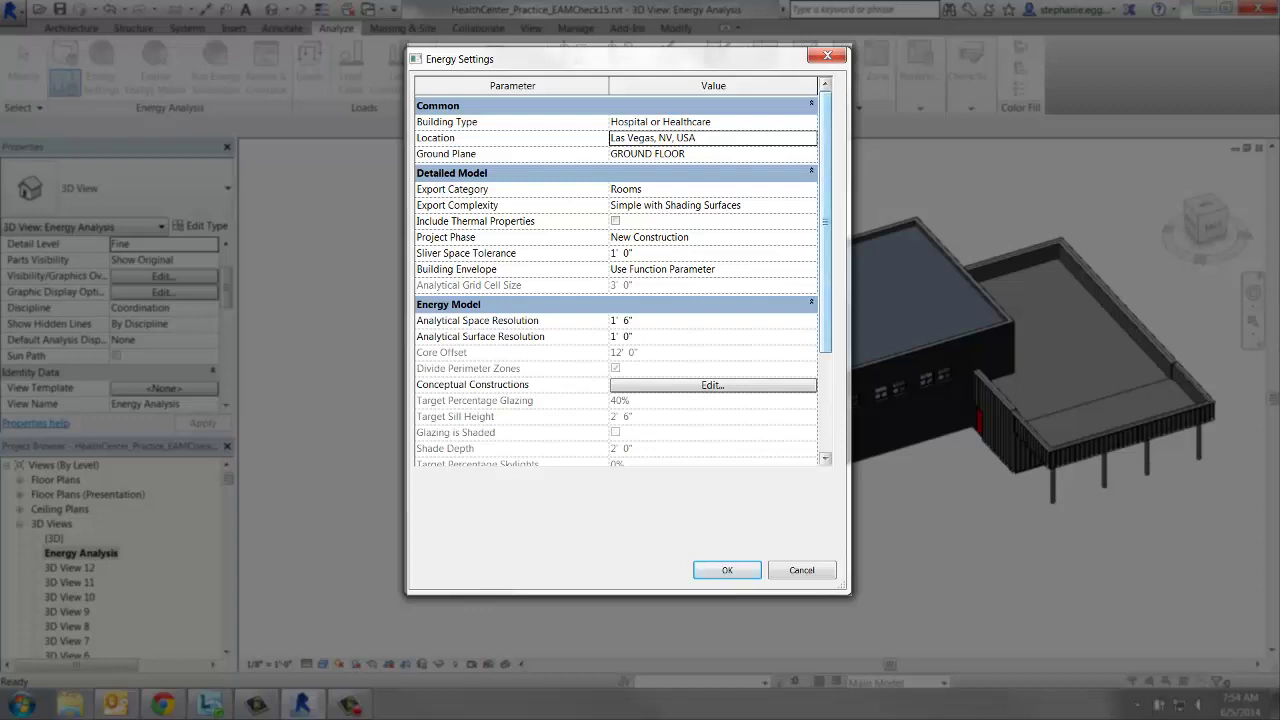
scroll(623, 281, down, 3)
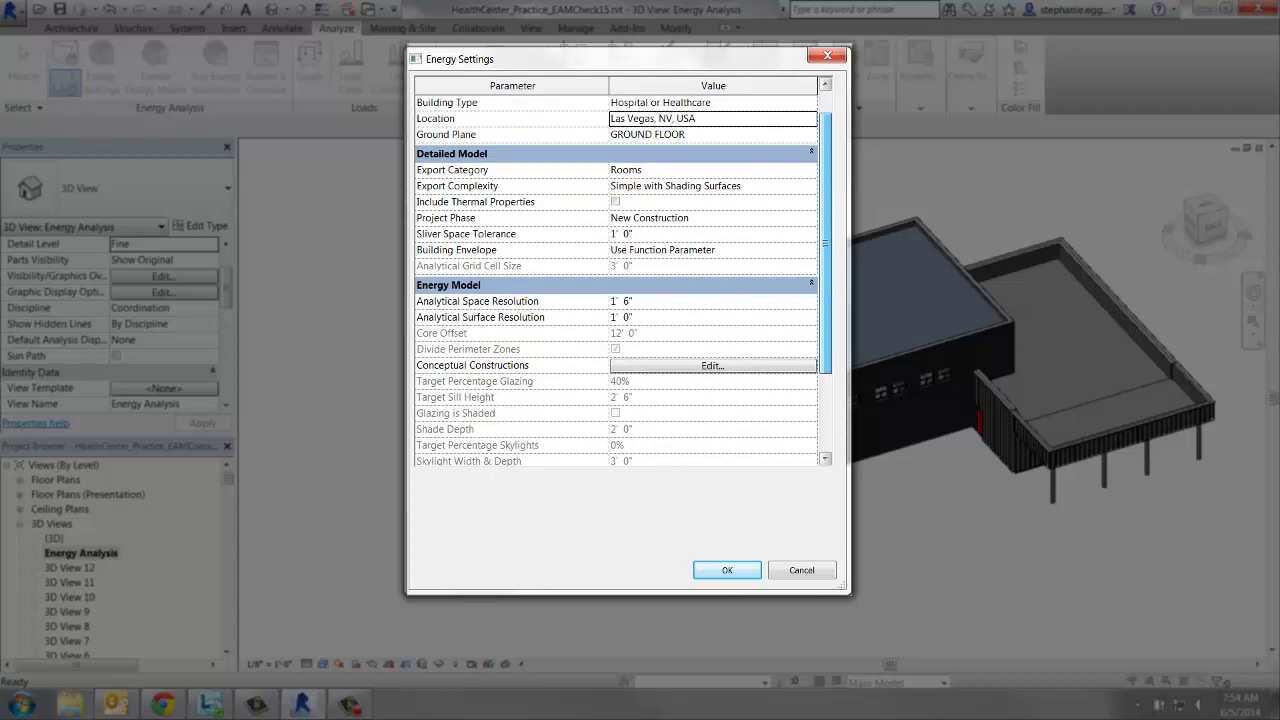
scroll(623, 281, down, 1)
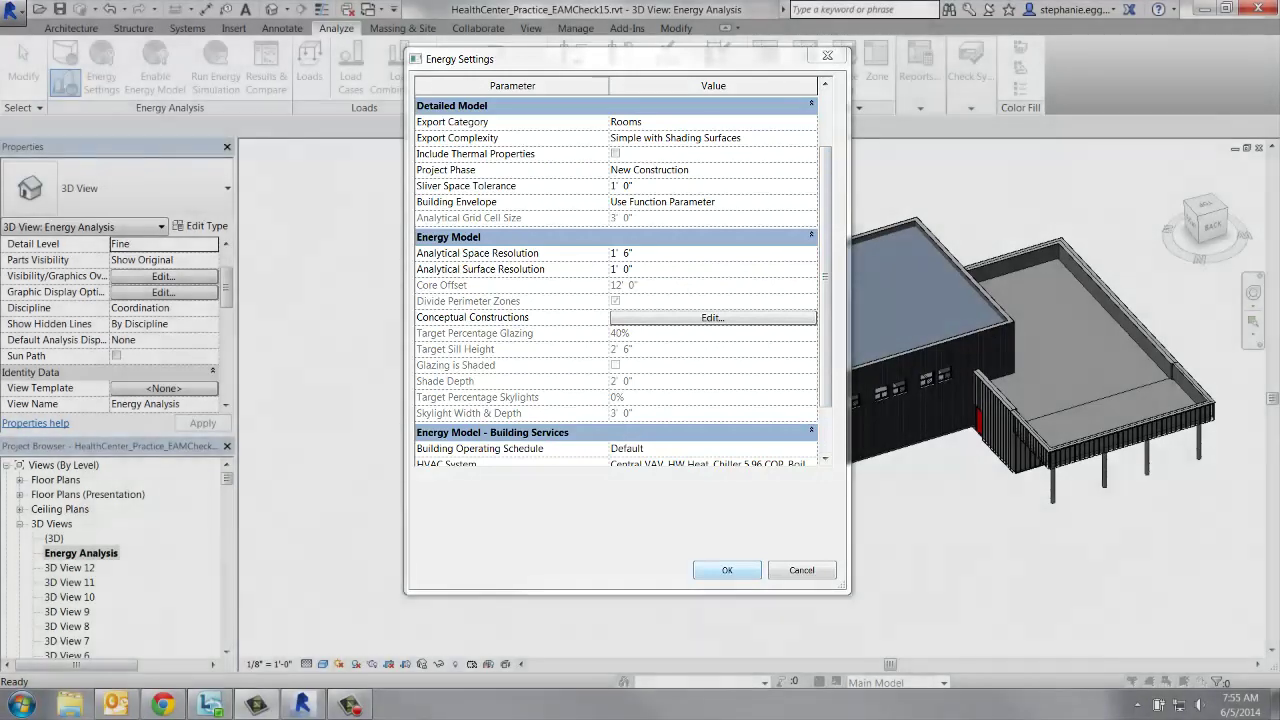
click(727, 570)
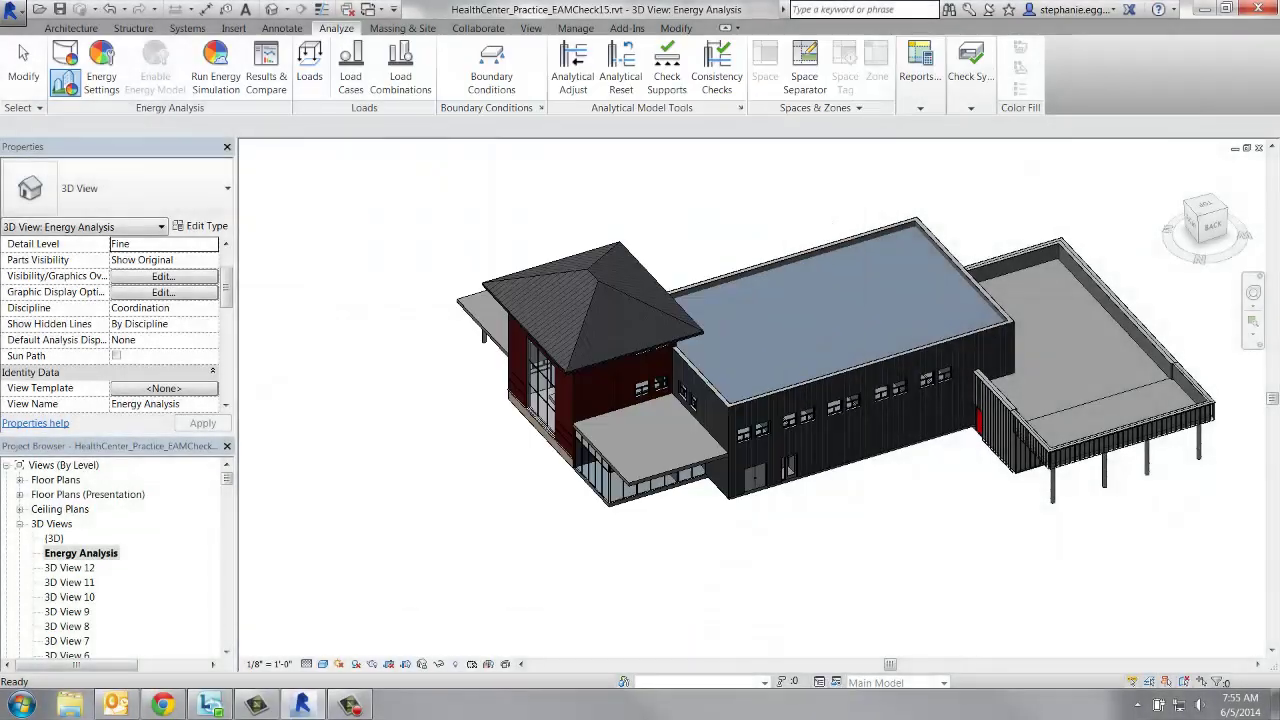
Step: Run the energy simulation and review the HealthCenter_default resolution result of the HealthCenter_Practice_ModelCheck project
click(215, 70)
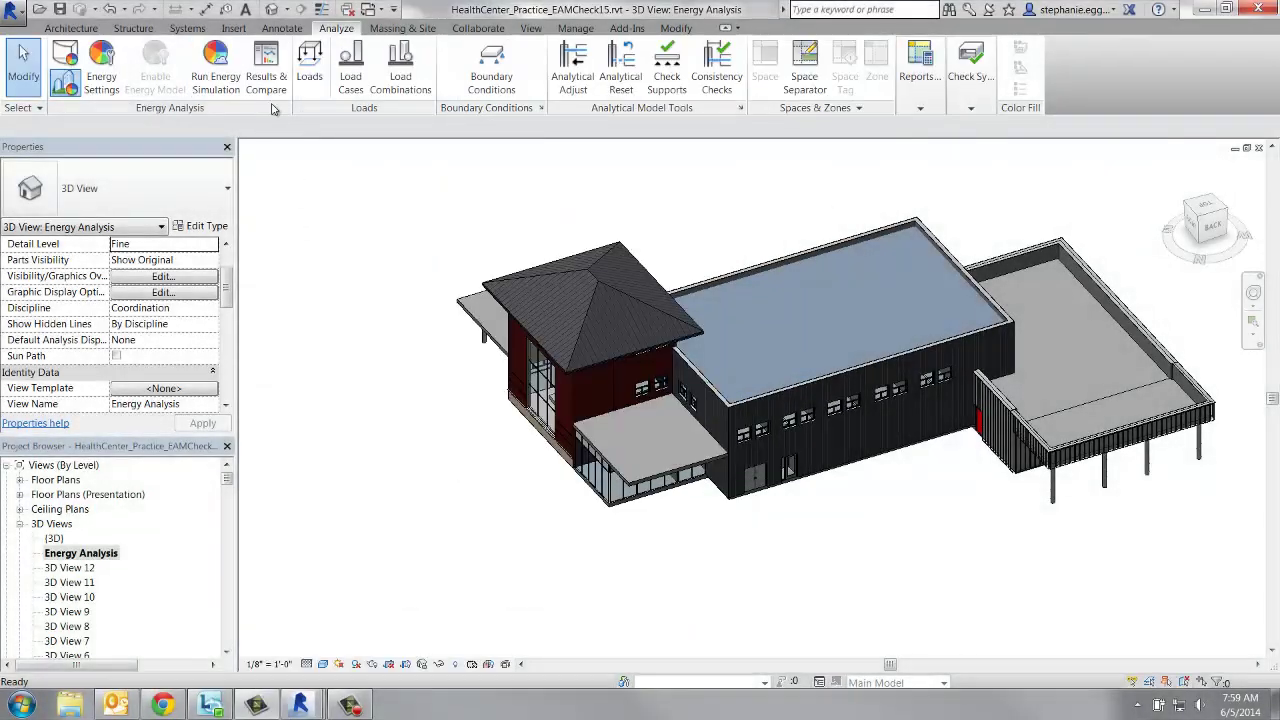
click(266, 70)
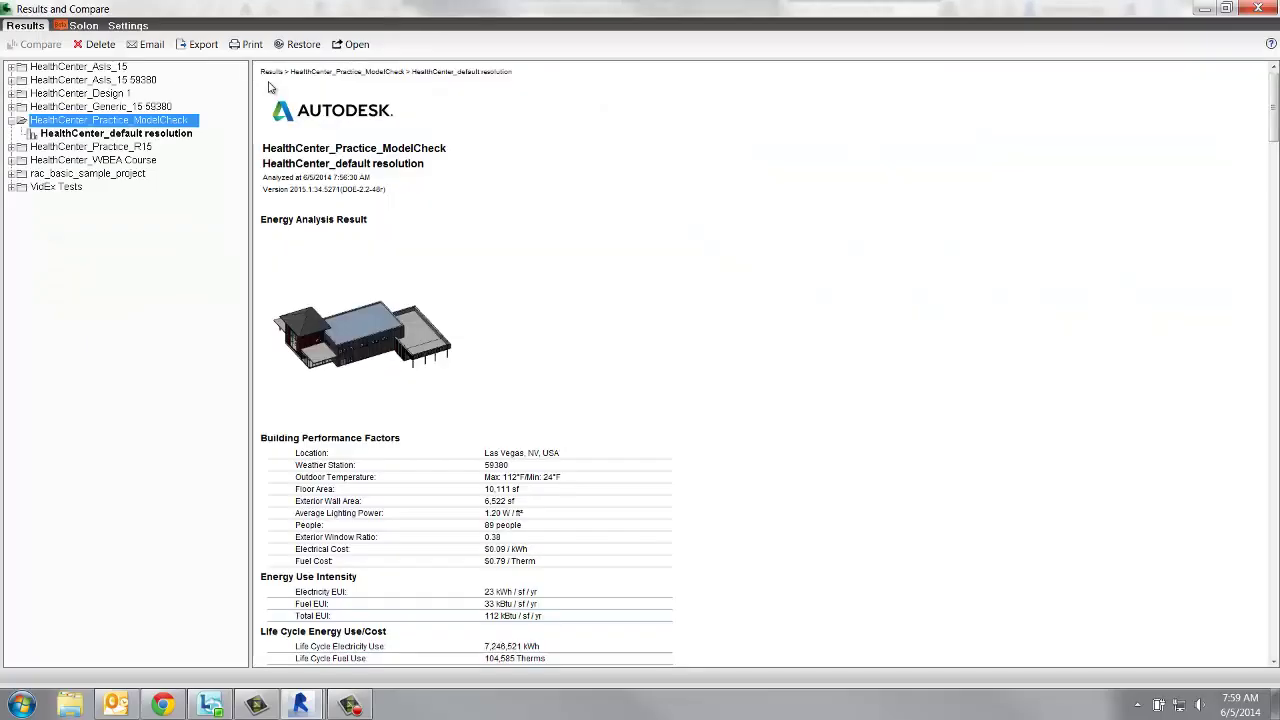
click(150, 134)
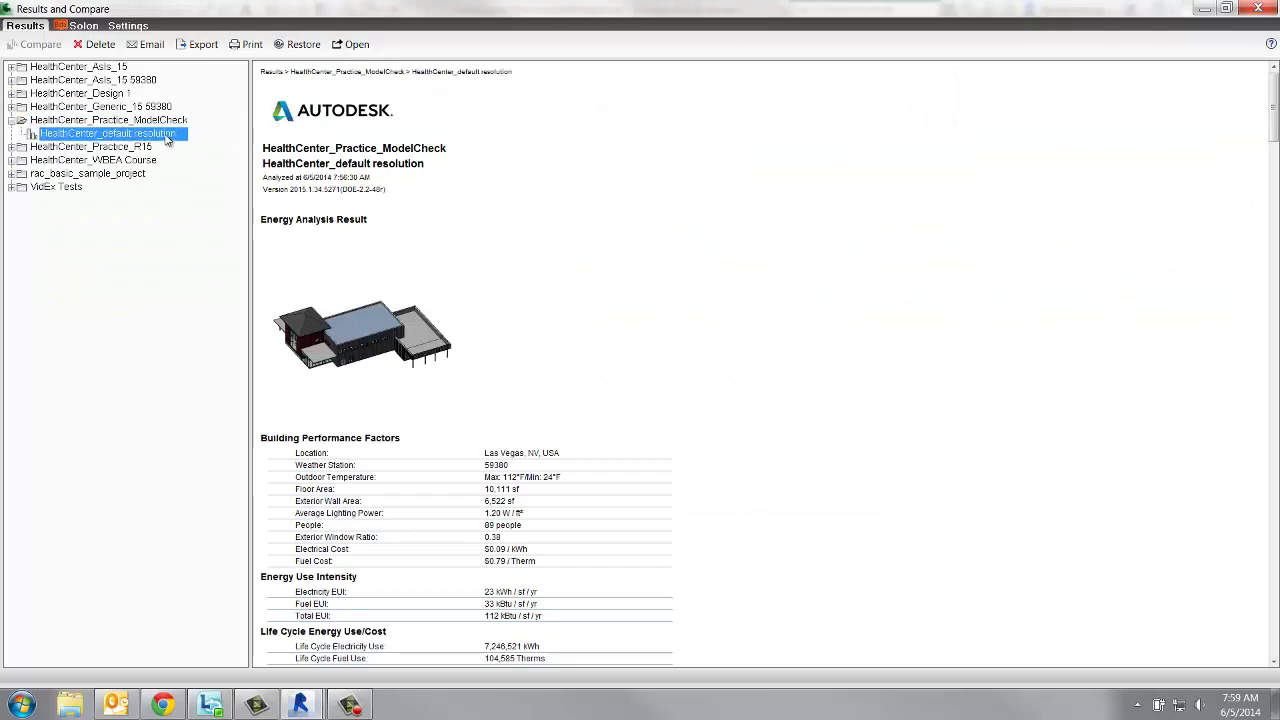
scroll(746, 366, down, 5)
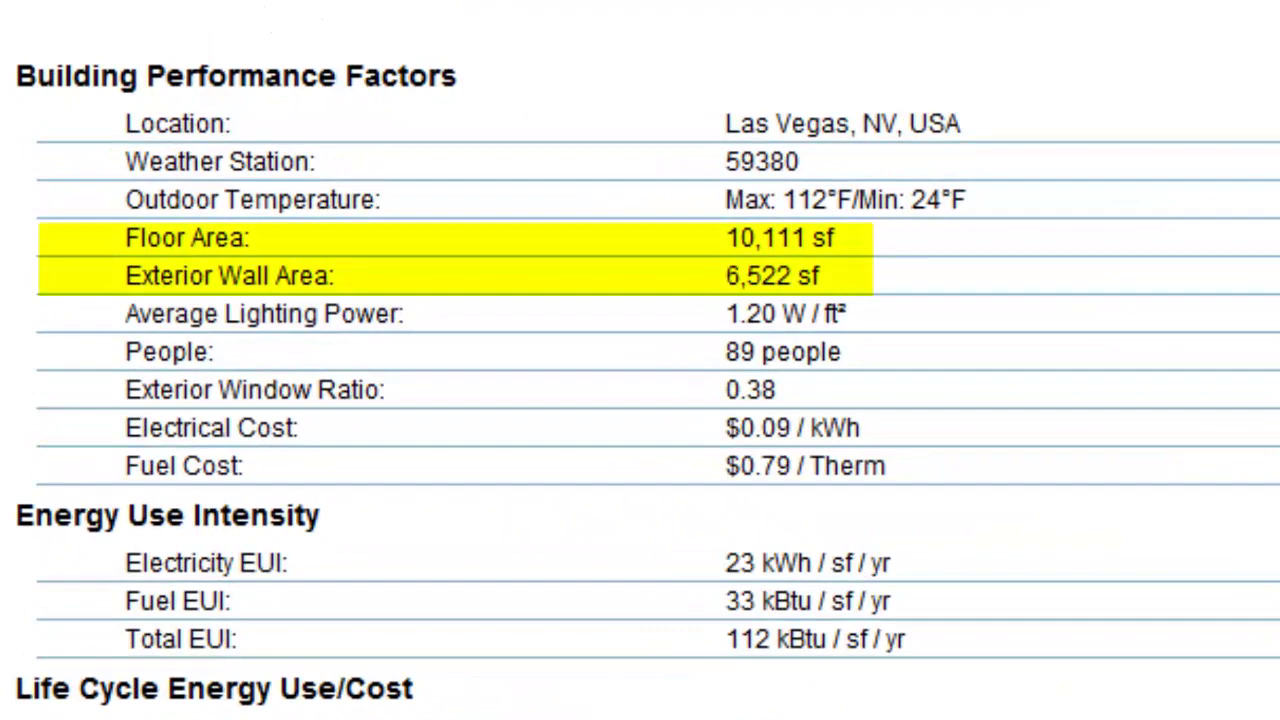
Step: Open the selected result in Design Review and examine the analytical model's surfaces from above and from the front
click(356, 45)
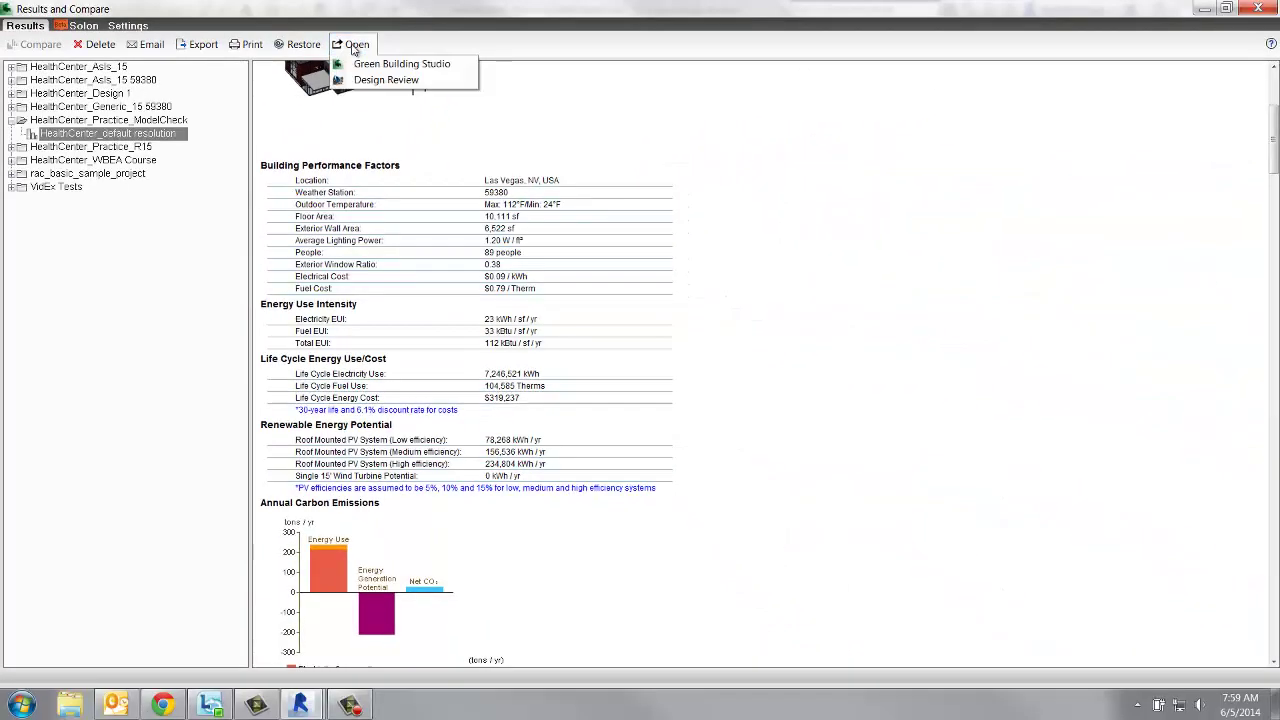
click(352, 80)
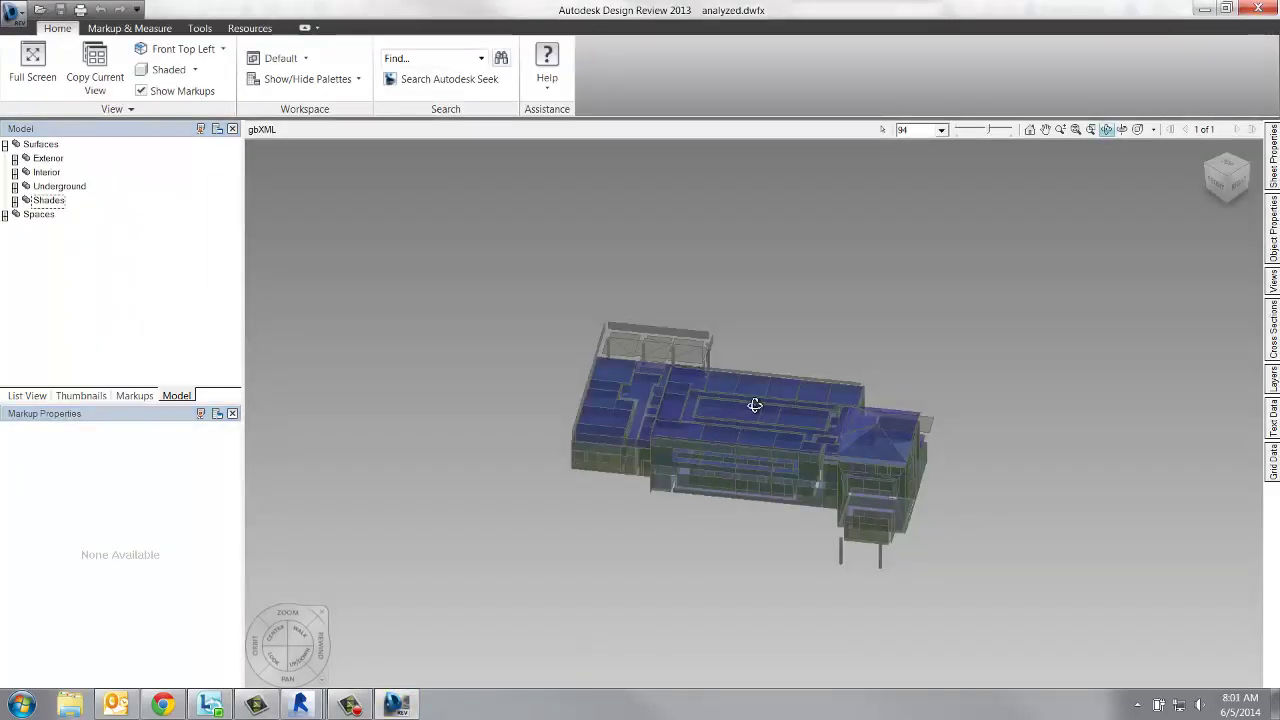
scroll(840, 375, up, 2)
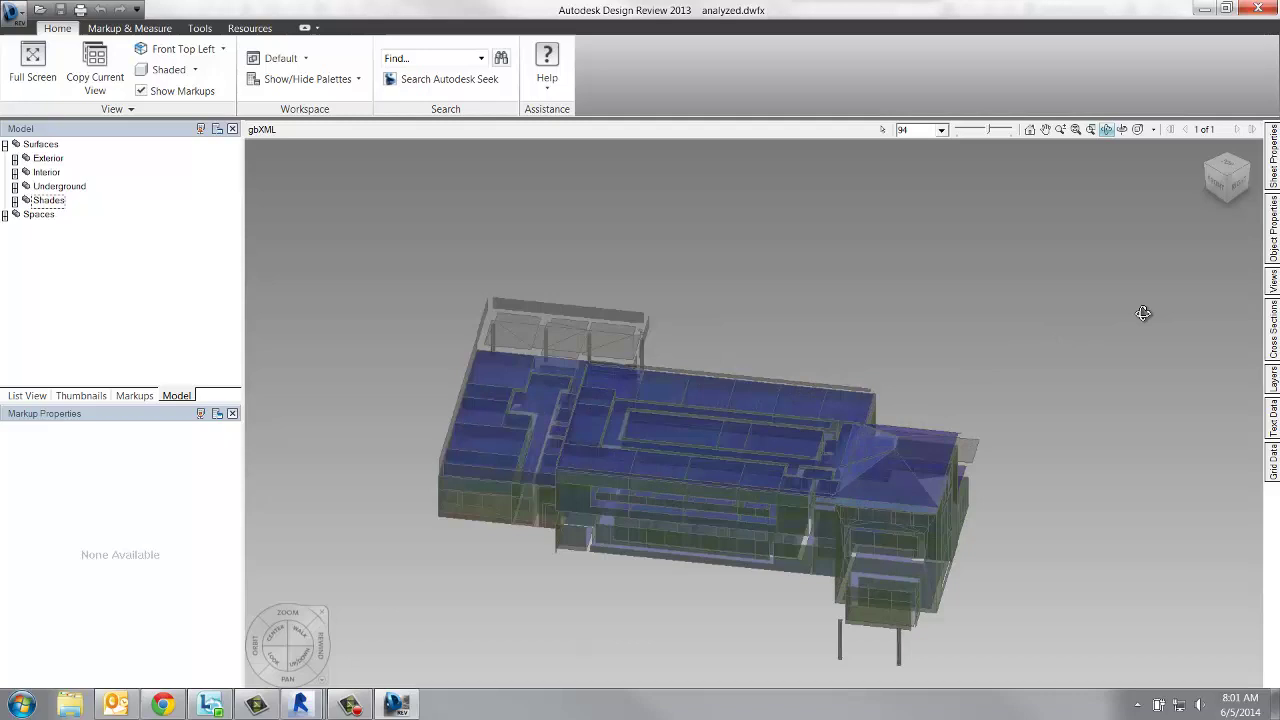
scroll(1191, 291, down, 1)
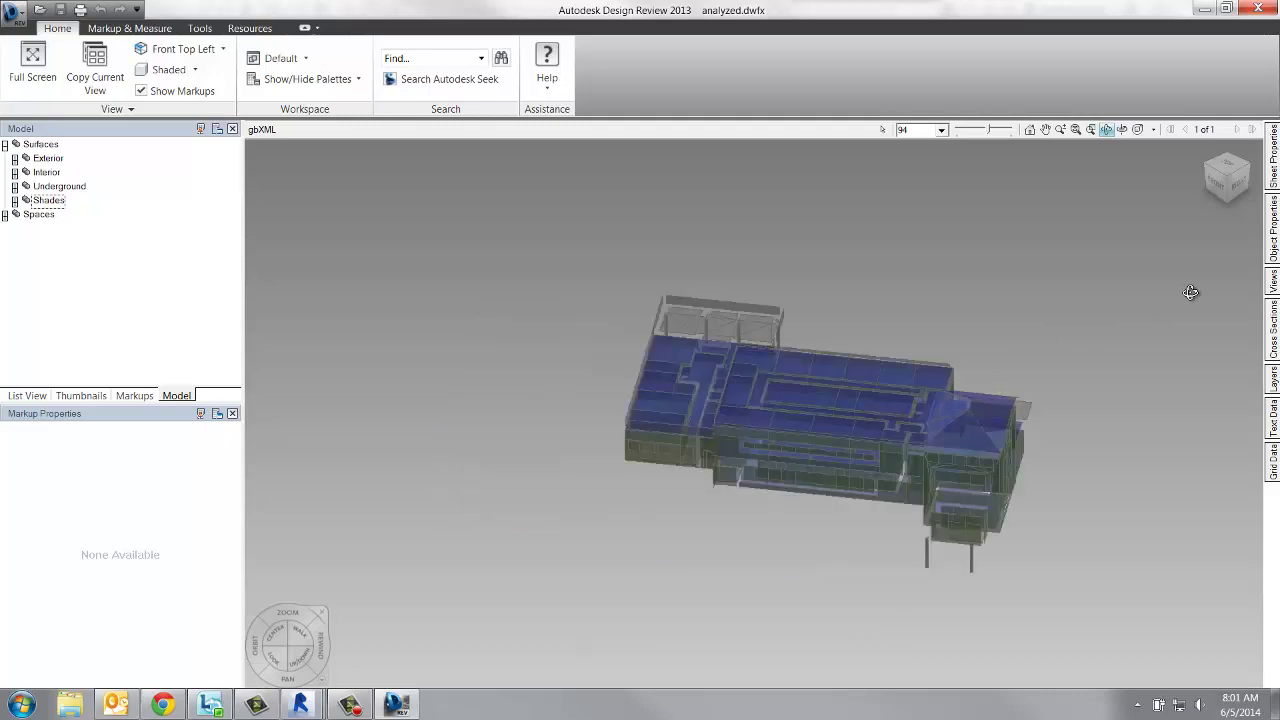
click(1216, 185)
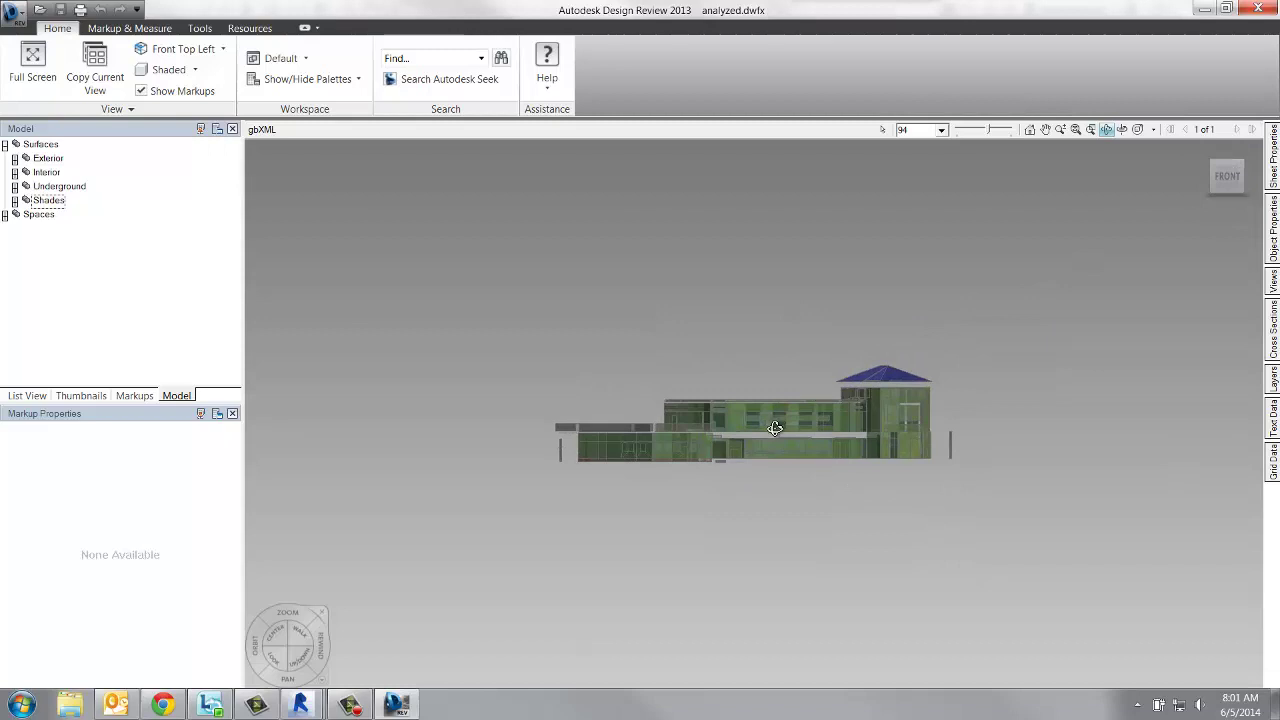
scroll(776, 443, up, 5)
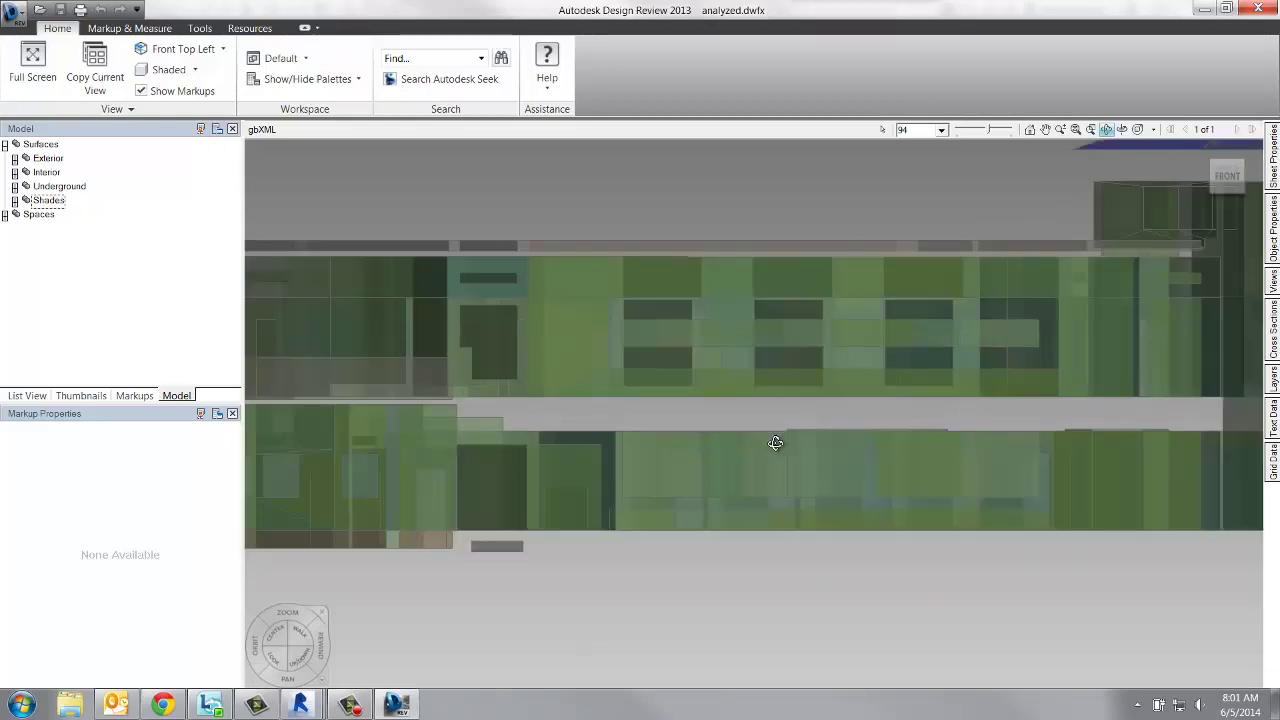
scroll(776, 443, down, 5)
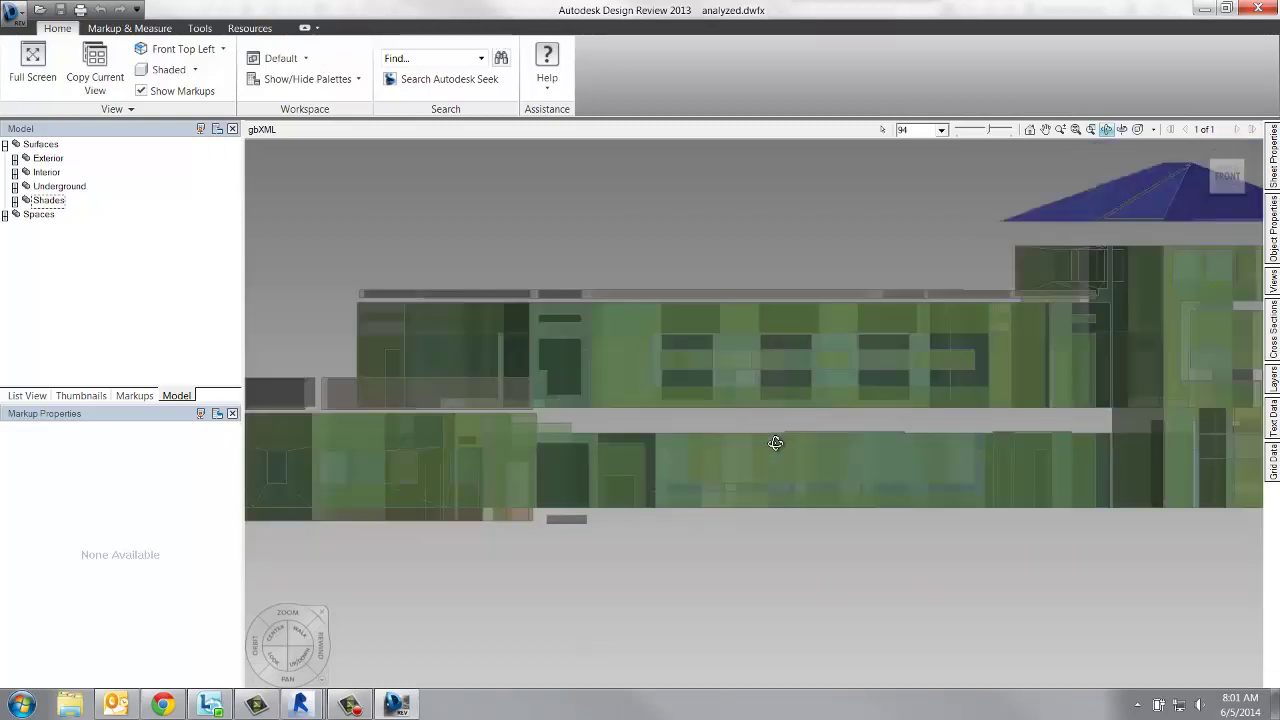
scroll(777, 441, down, 2)
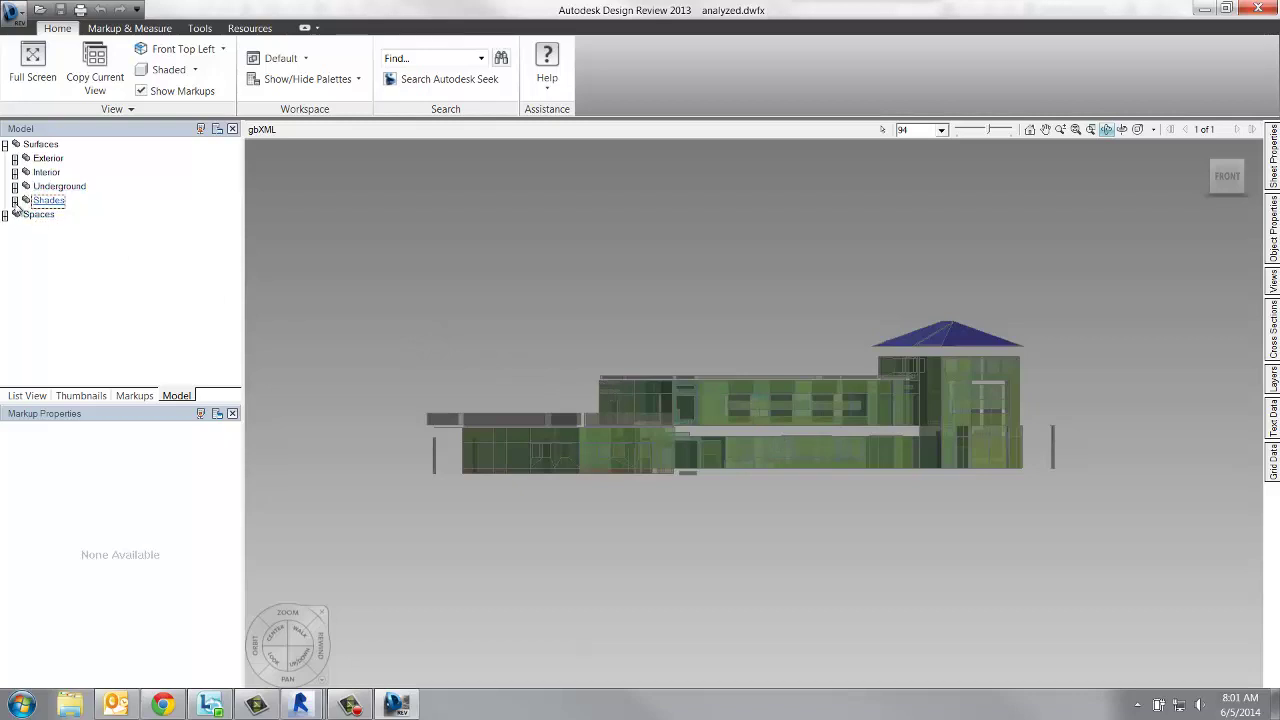
Step: Select all surfaces of the Shades group, from aim3166 to aim36714, to highlight them in the front view
click(14, 201)
click(57, 214)
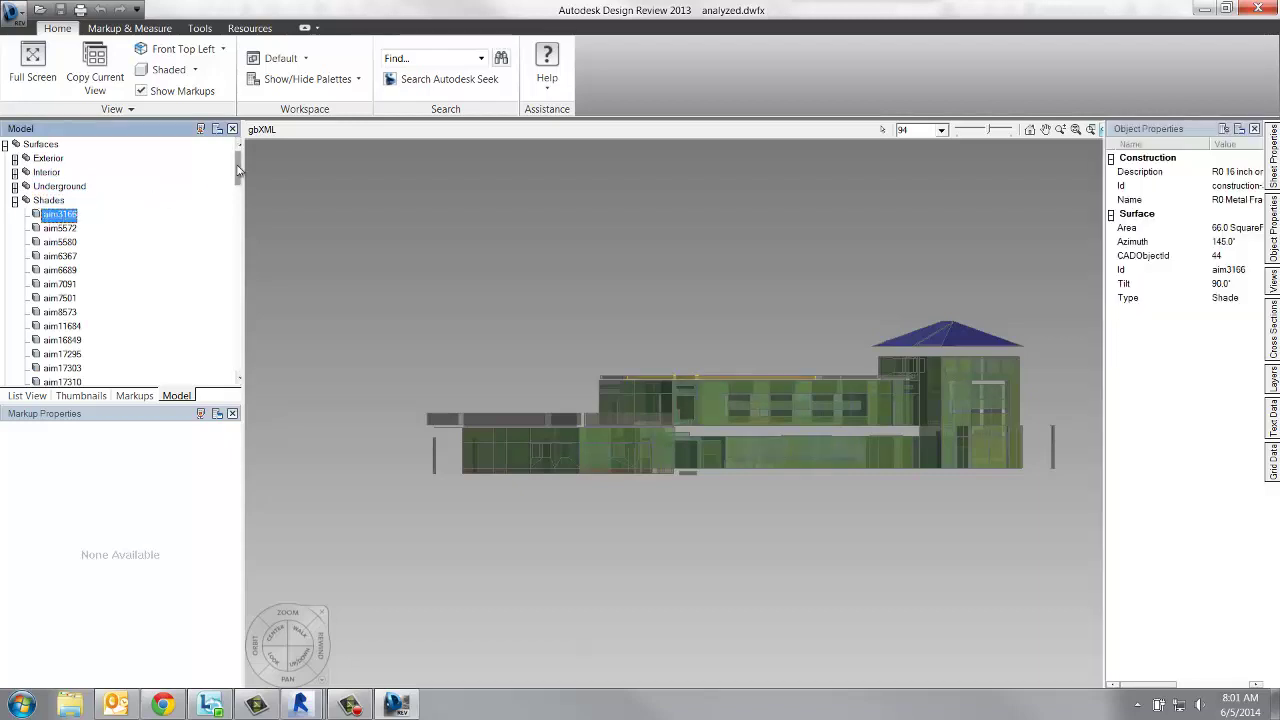
drag(239, 178, 239, 366)
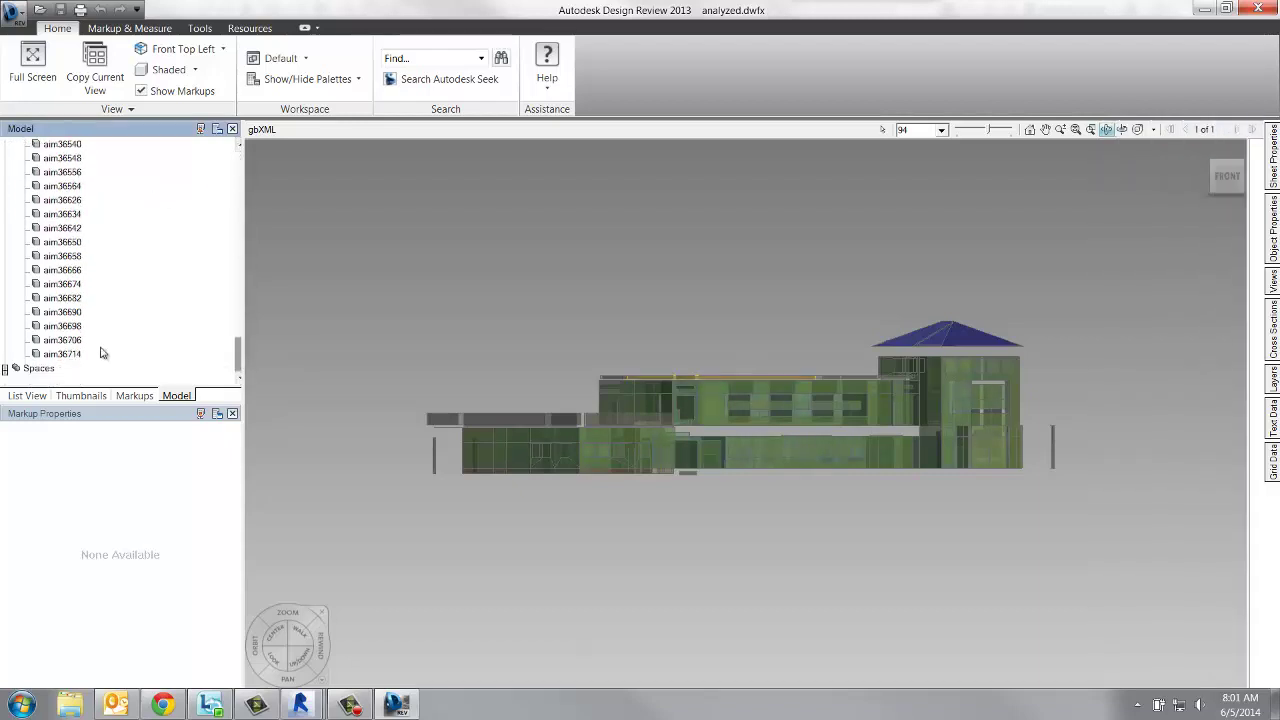
shift+click(57, 355)
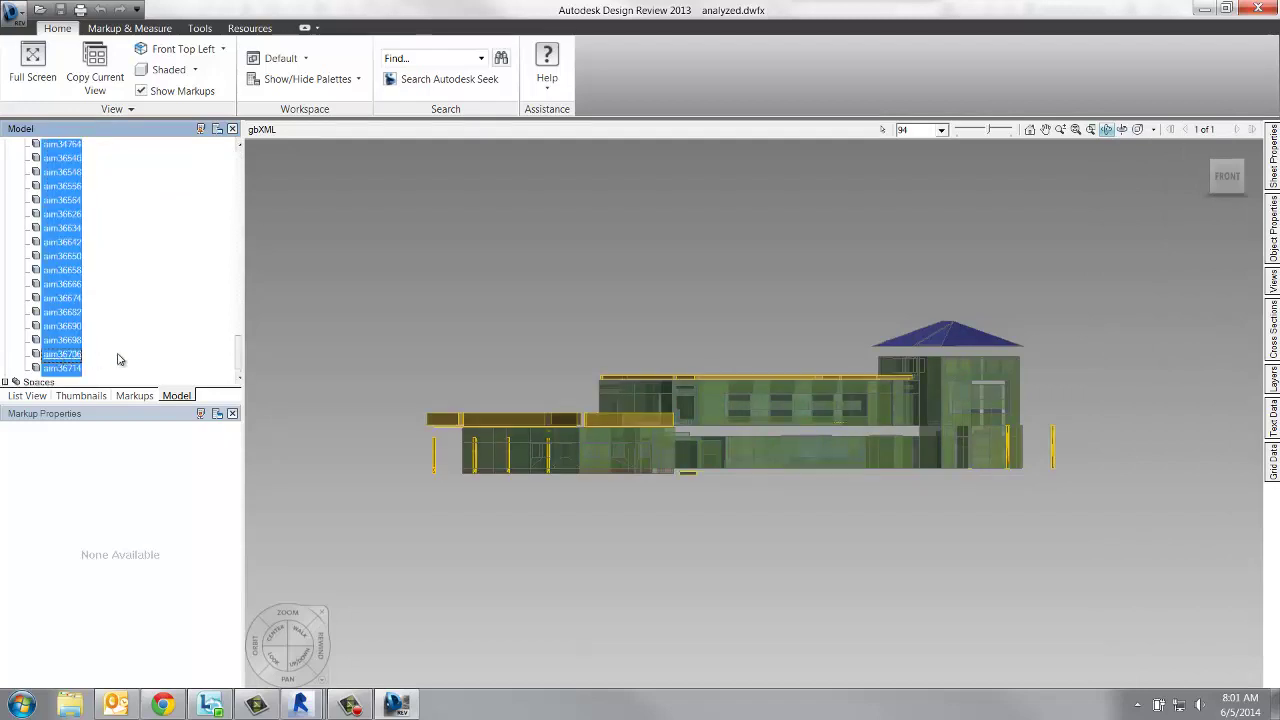
mouse_move(1205, 192)
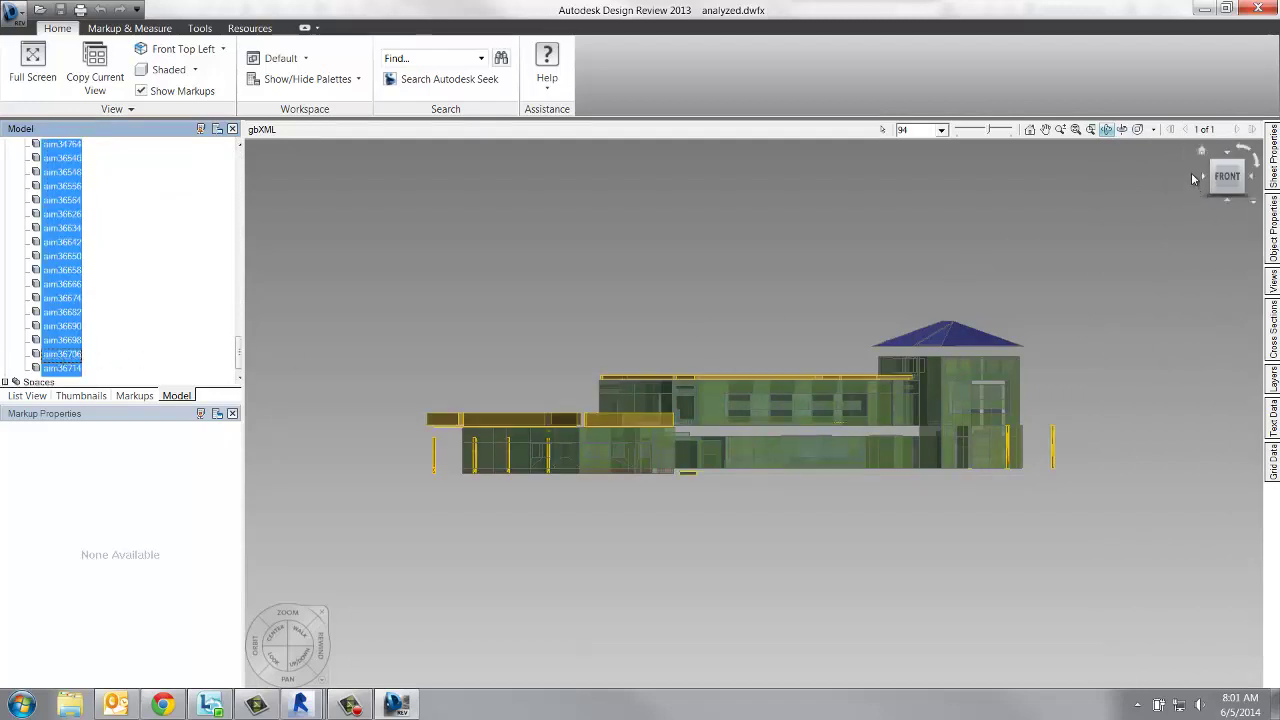
Step: Show the analytical model from its home view and examine the highlighted shading surfaces and columns at the entrance canopy
click(1201, 154)
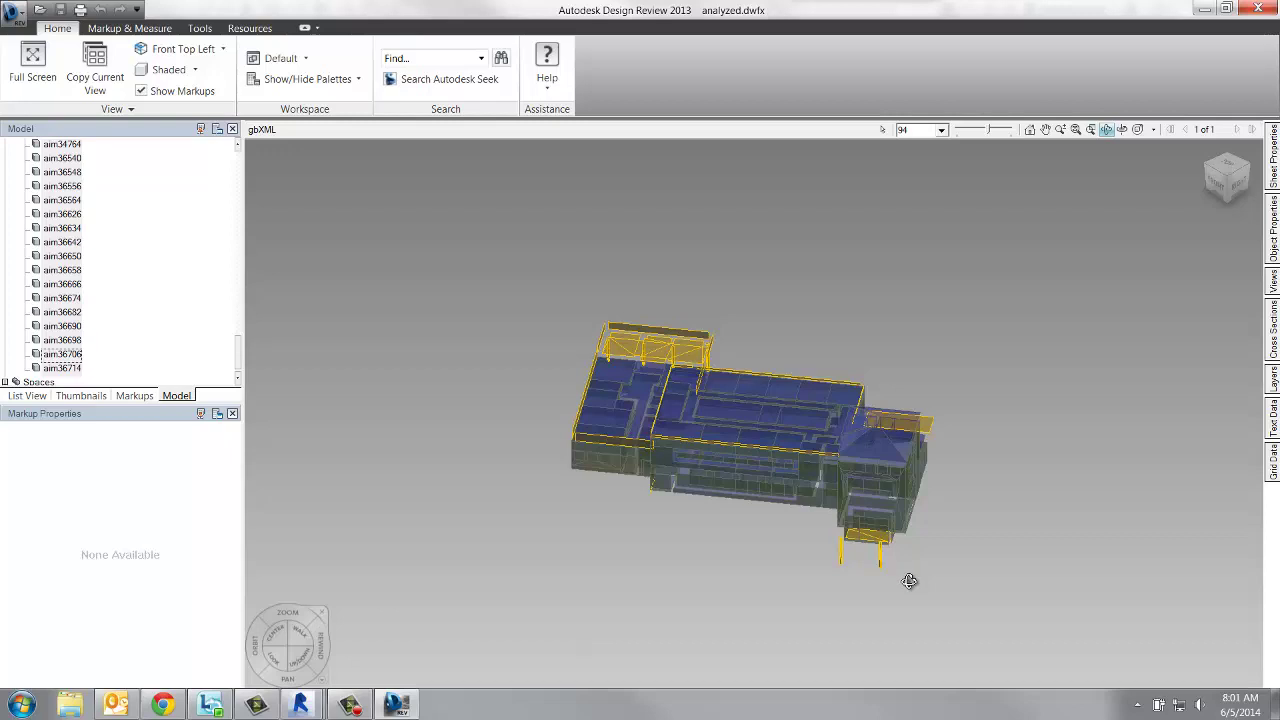
scroll(876, 563, up, 5)
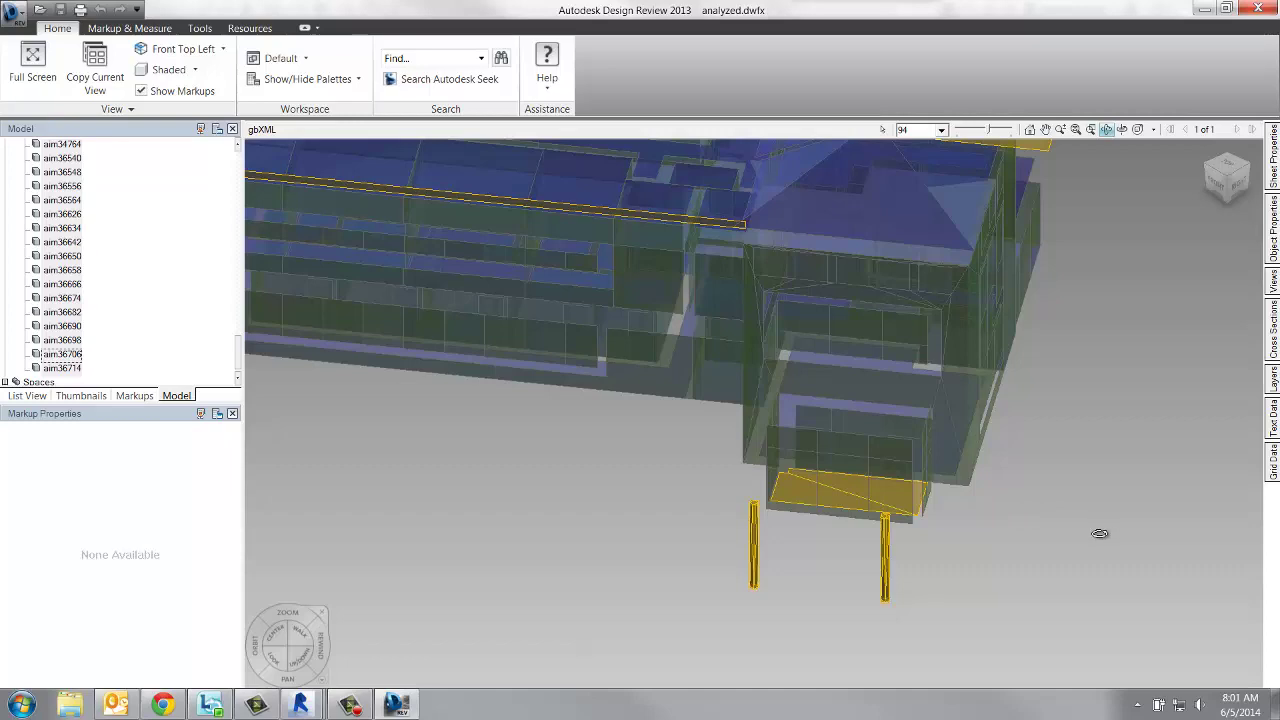
drag(1096, 534, 1039, 539)
Step: Switch to Revit and turn on Room Bounding for the entrance canopy roof on the front side of the building
click(299, 704)
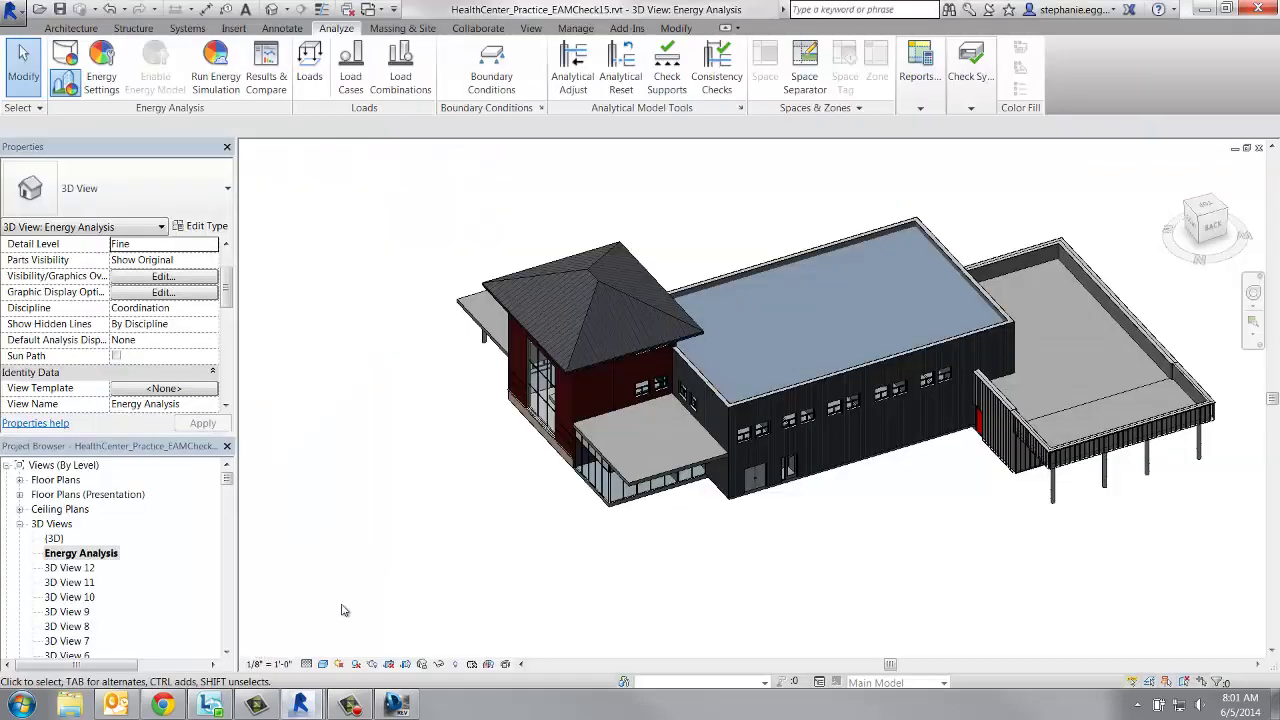
shift+middle_drag(416, 437, 957, 450)
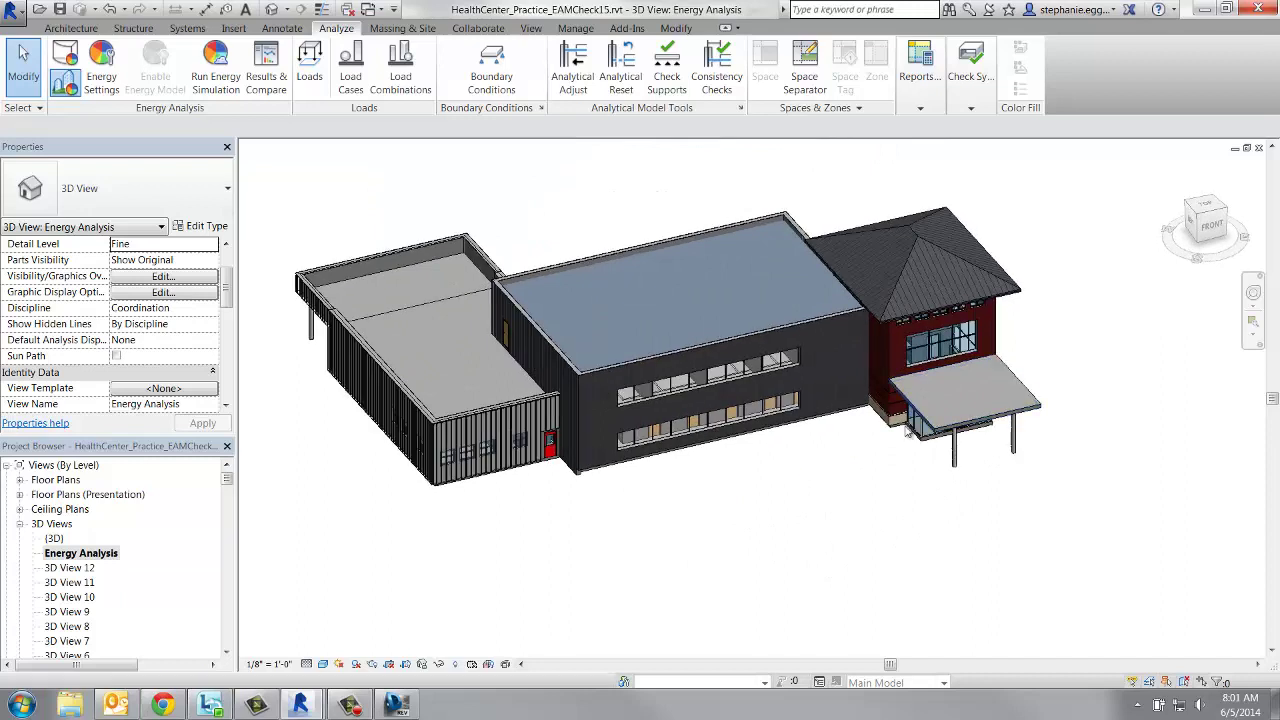
click(957, 404)
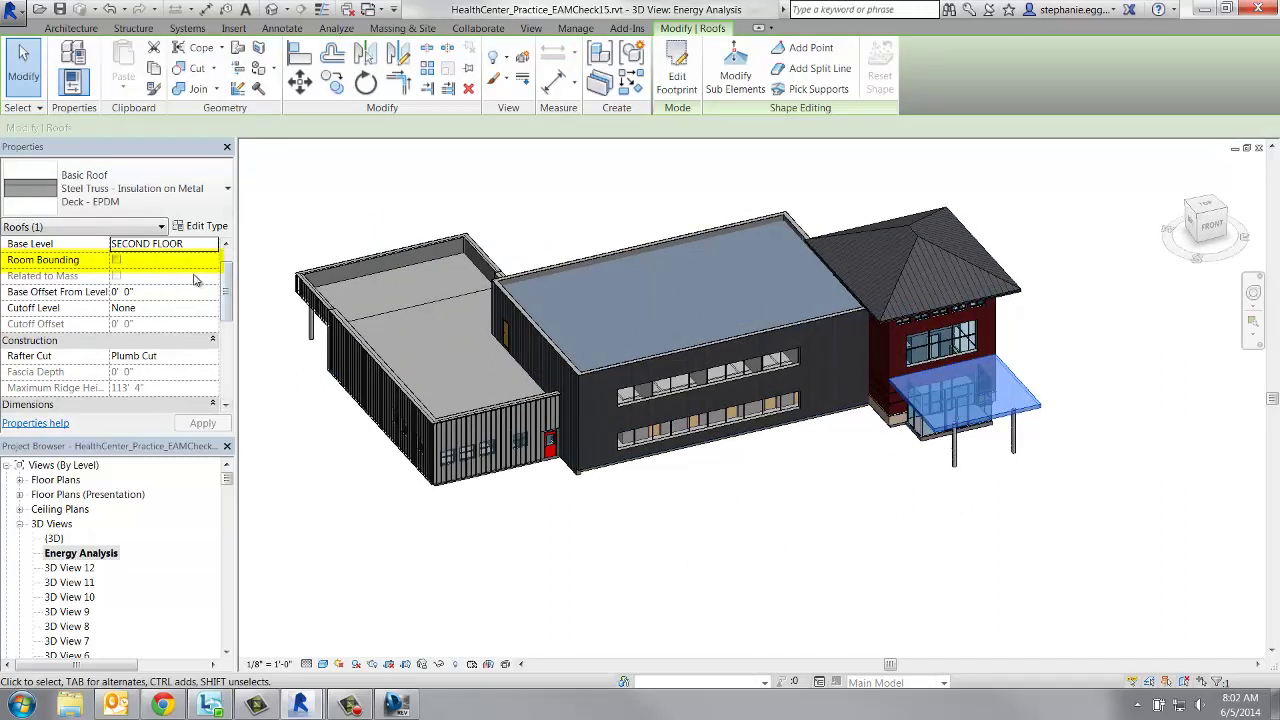
click(115, 260)
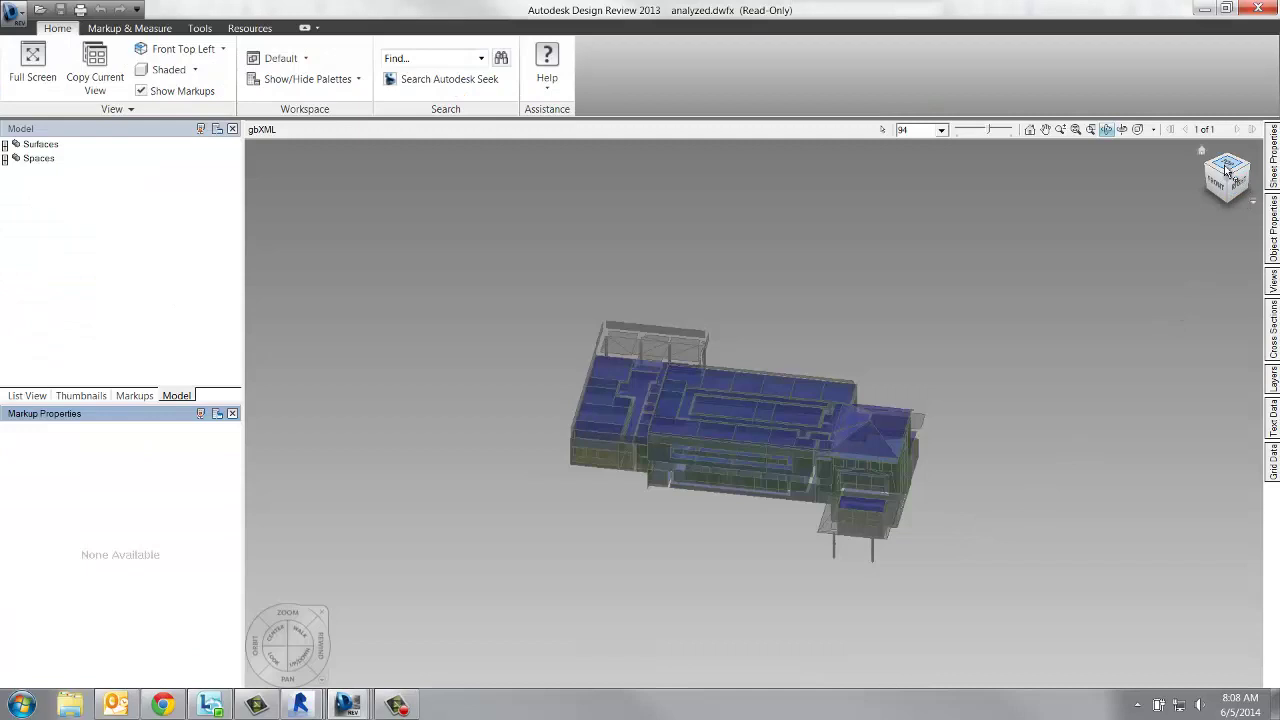
Step: Switch to Design Review and examine the entrance canopy and vestibule surfaces of the re-analyzed model up close
click(1240, 178)
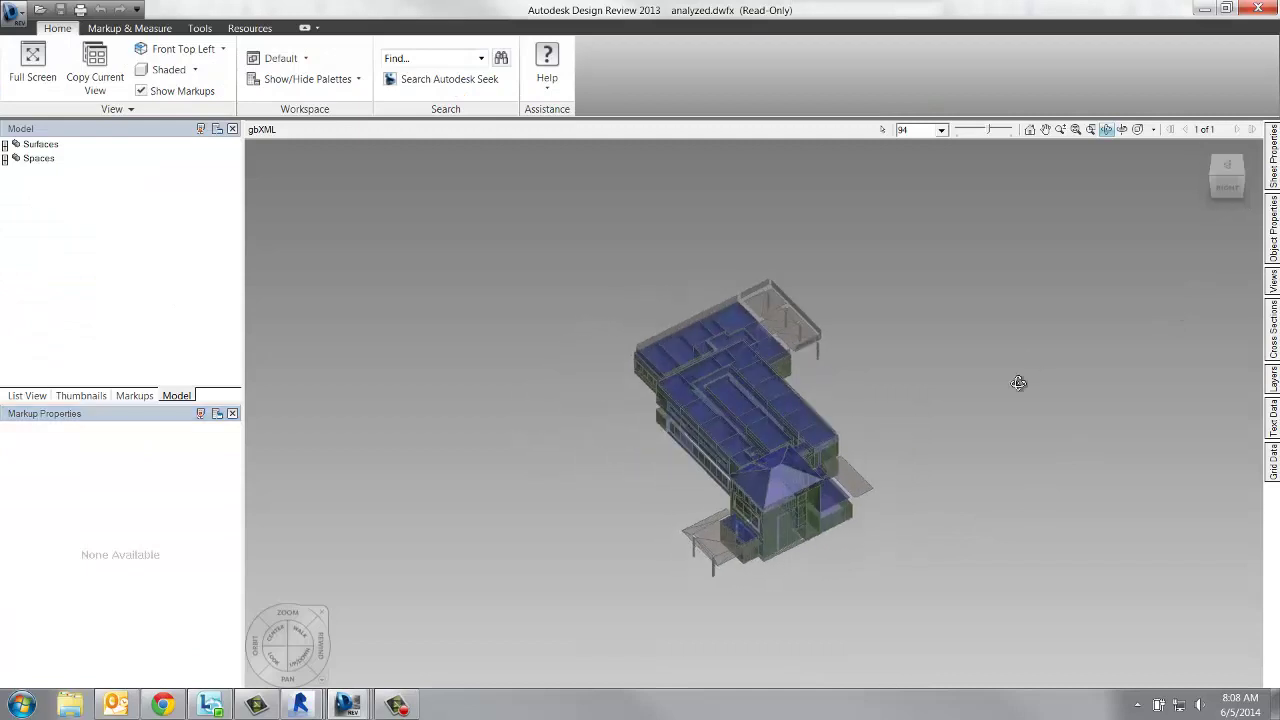
scroll(721, 574, up, 5)
scroll(721, 574, up, 2)
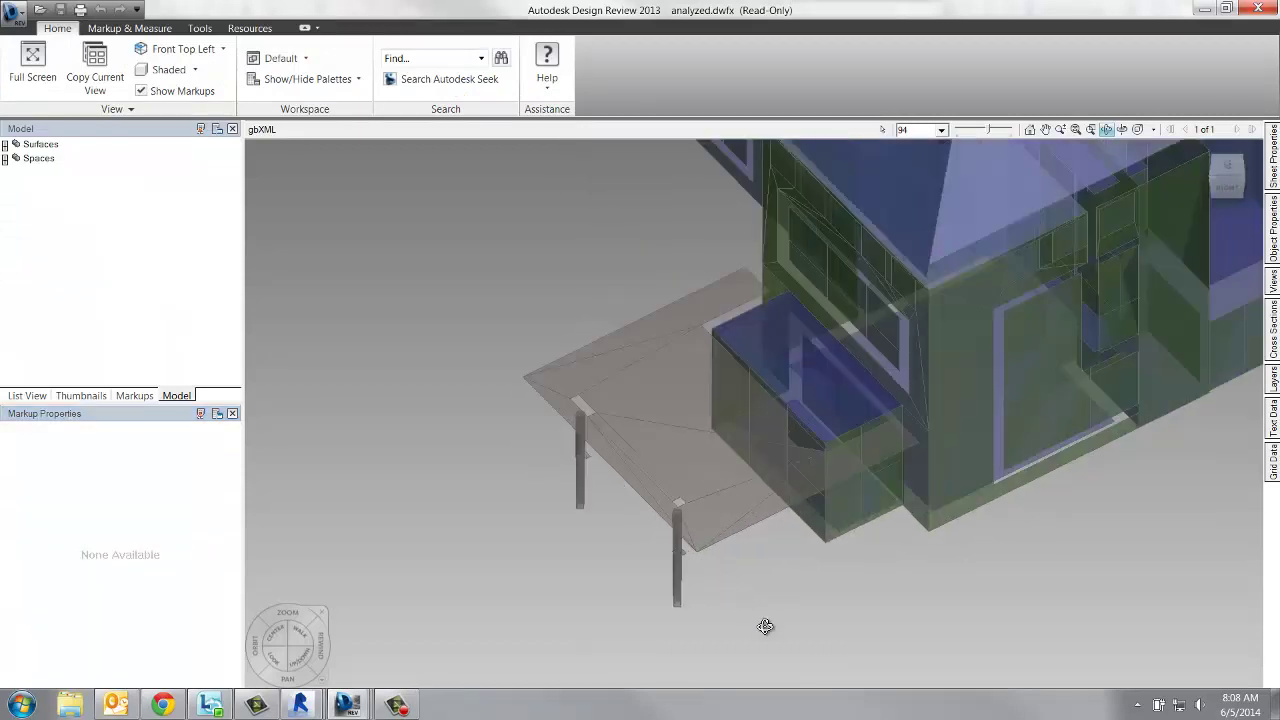
drag(791, 654, 784, 611)
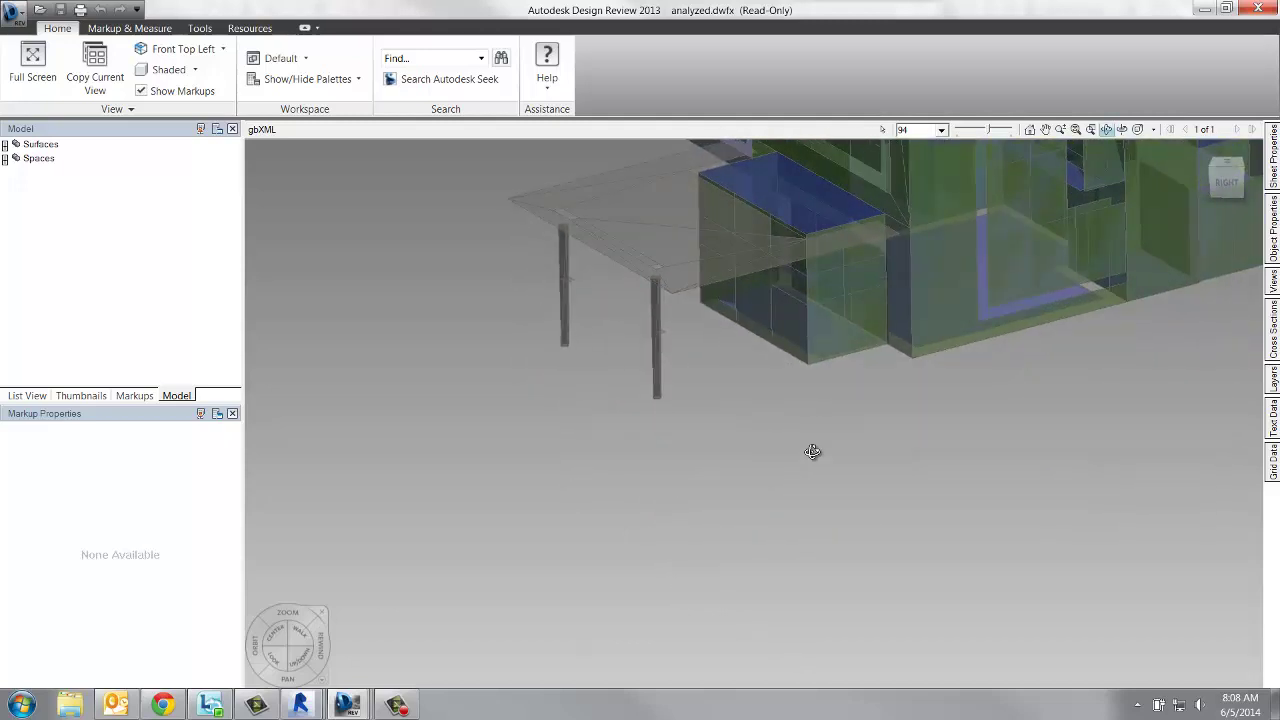
drag(814, 455, 771, 629)
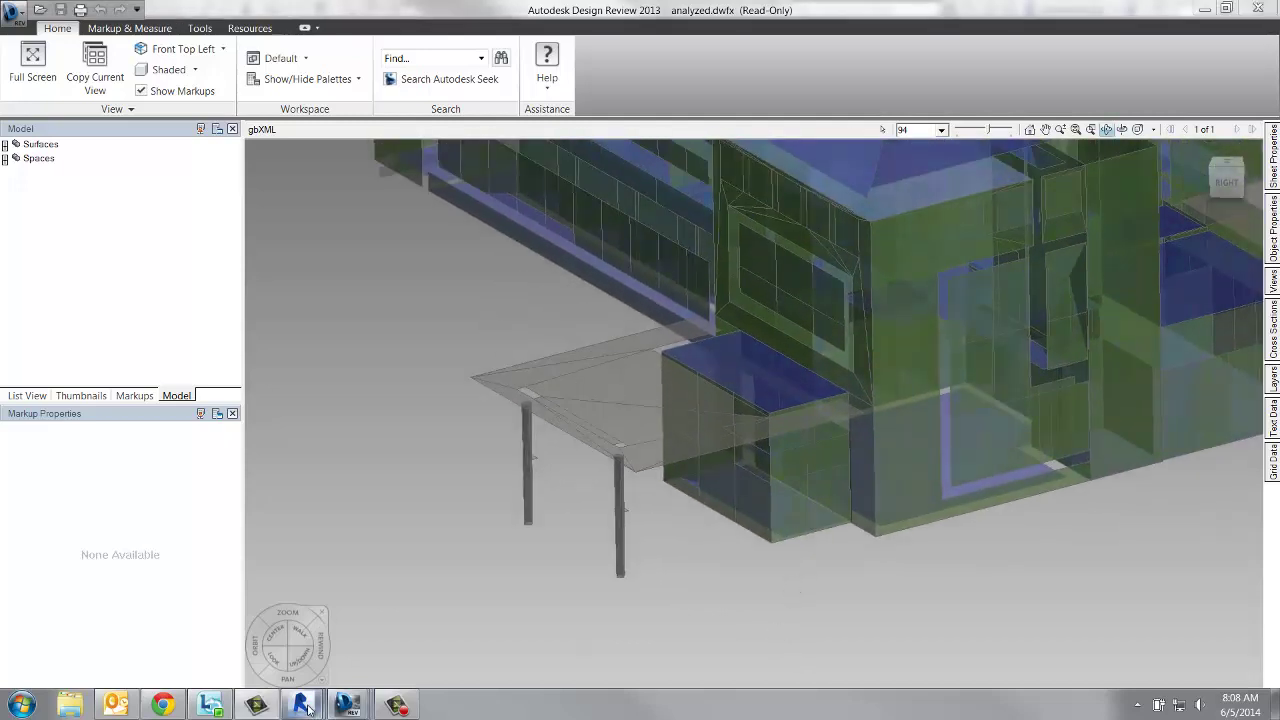
Step: Switch to Revit and review the energy settings, including analytical space and surface resolution, and leave them without changes
mouse_move(294, 700)
click(273, 652)
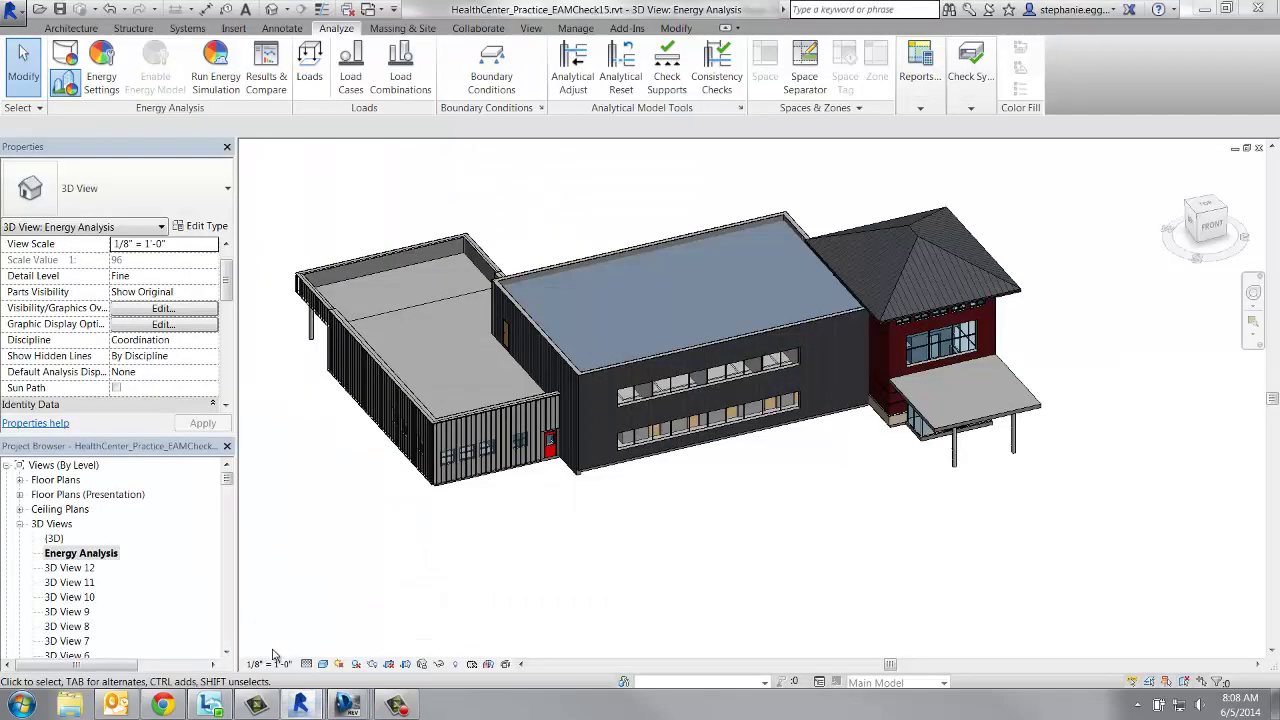
click(106, 90)
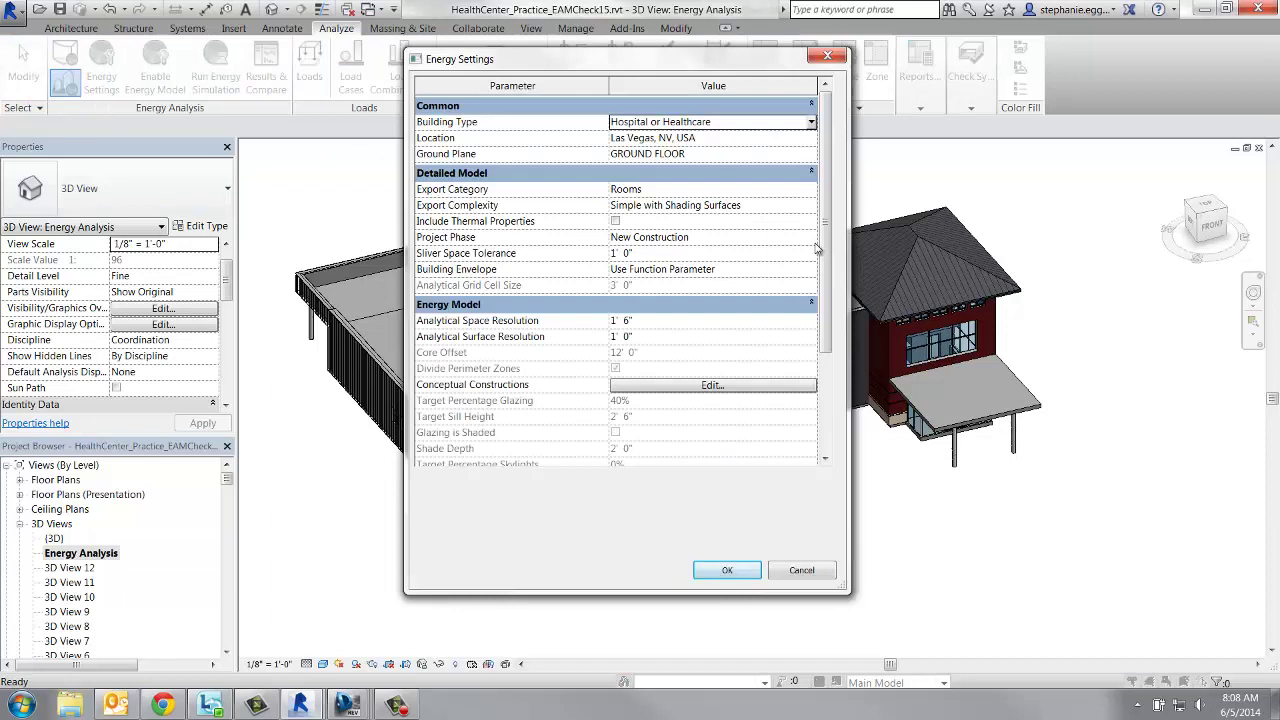
scroll(827, 267, down, 2)
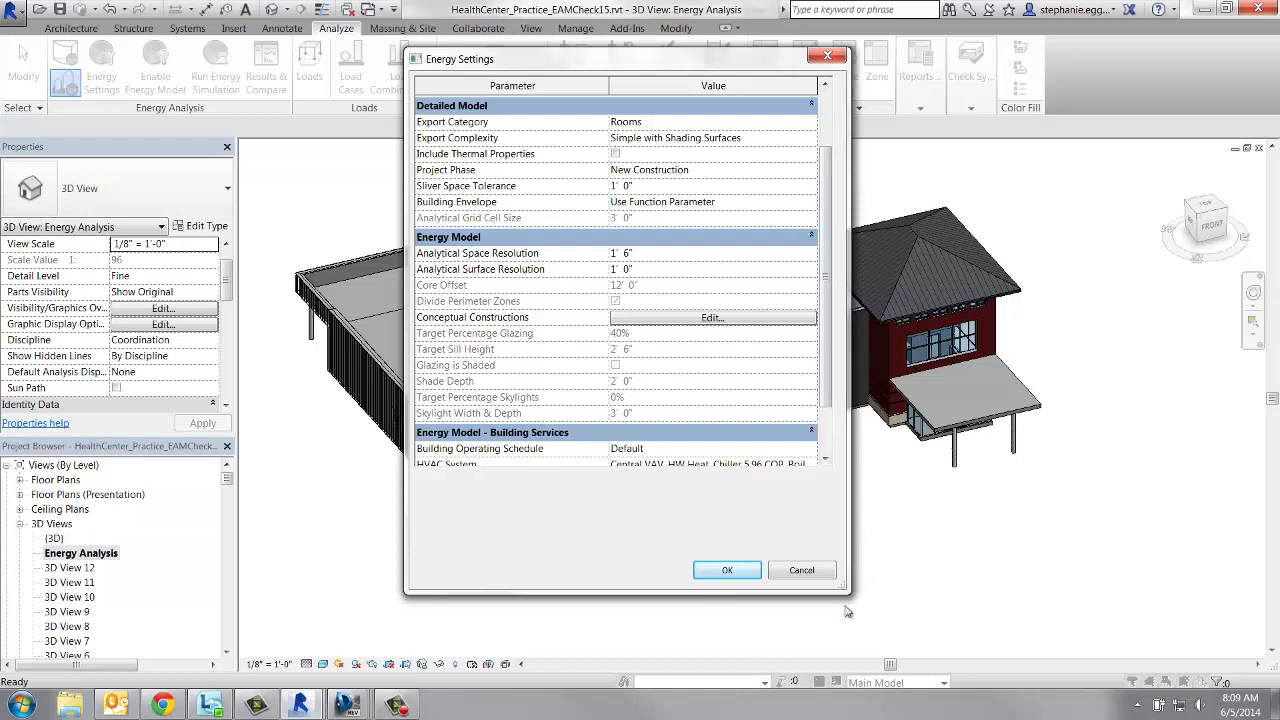
click(802, 570)
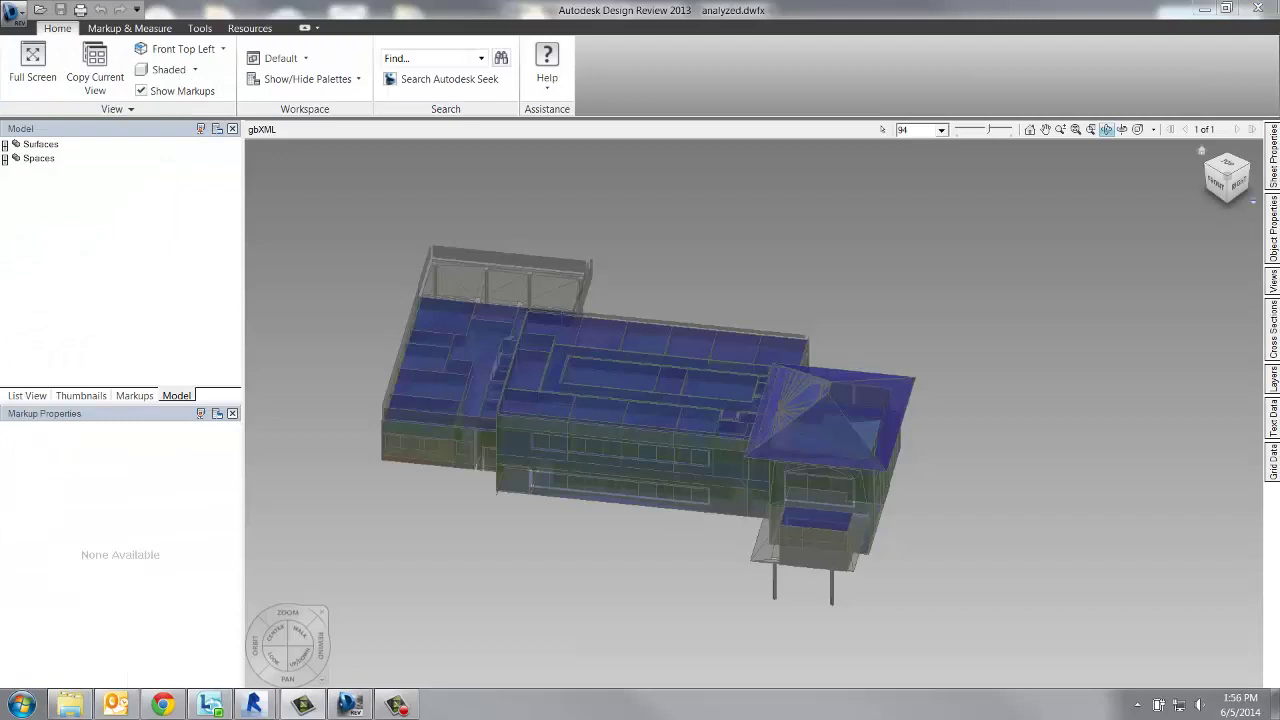
Step: Switch to Design Review and examine the newly analyzed model from the right-back corner and from the back
click(1246, 165)
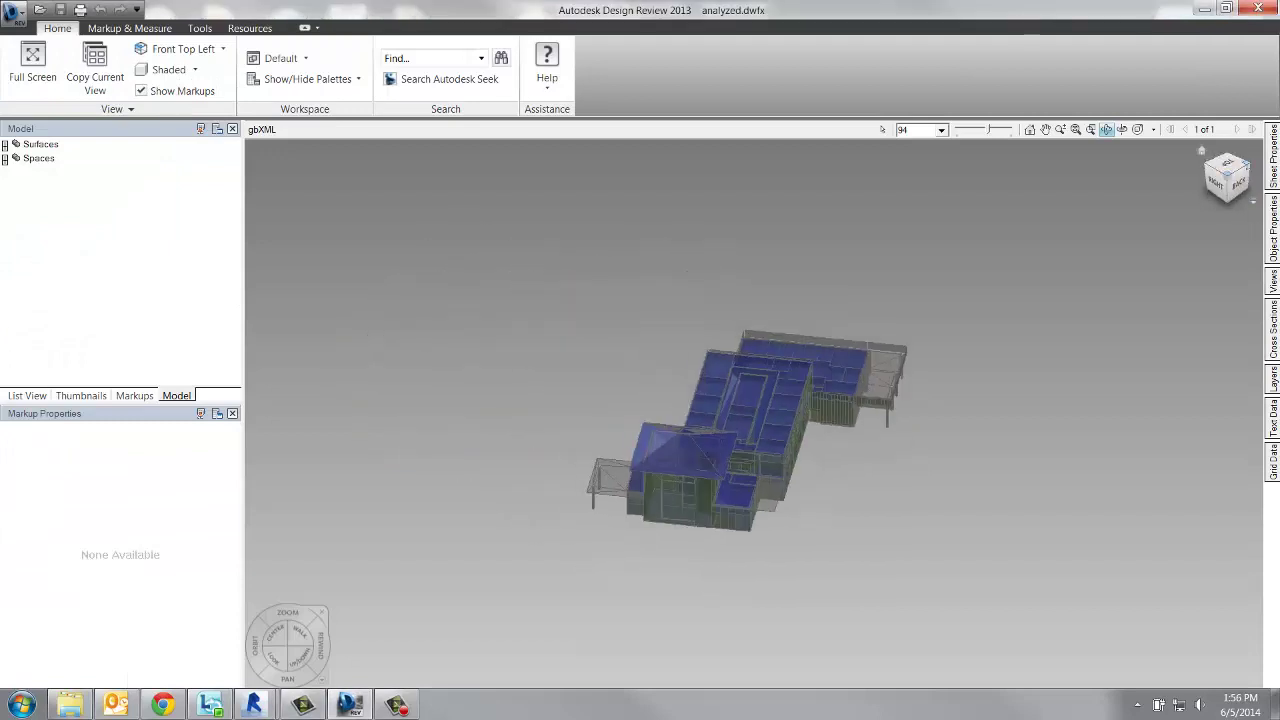
scroll(811, 481, up, 3)
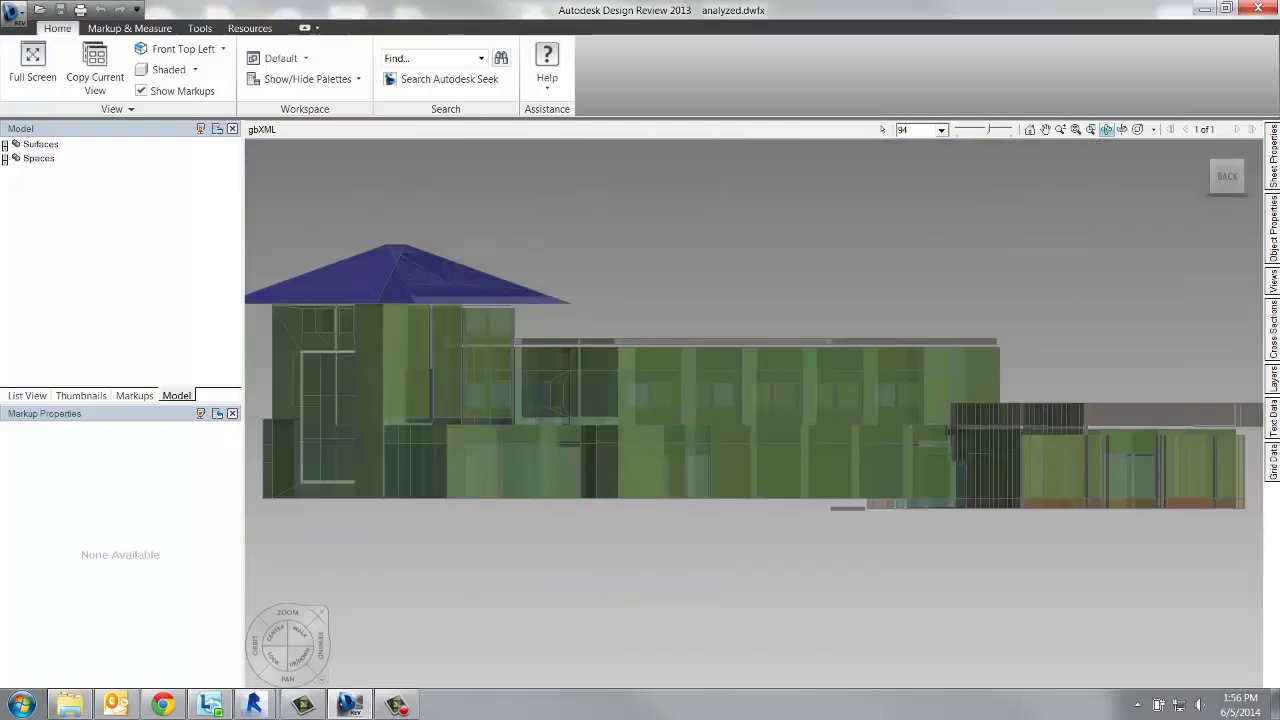
Step: Switch to Results and Compare and review the 06 03, 08 04 and 12 06 resolution runs down to Potential Energy Savings
mouse_move(253, 705)
click(349, 623)
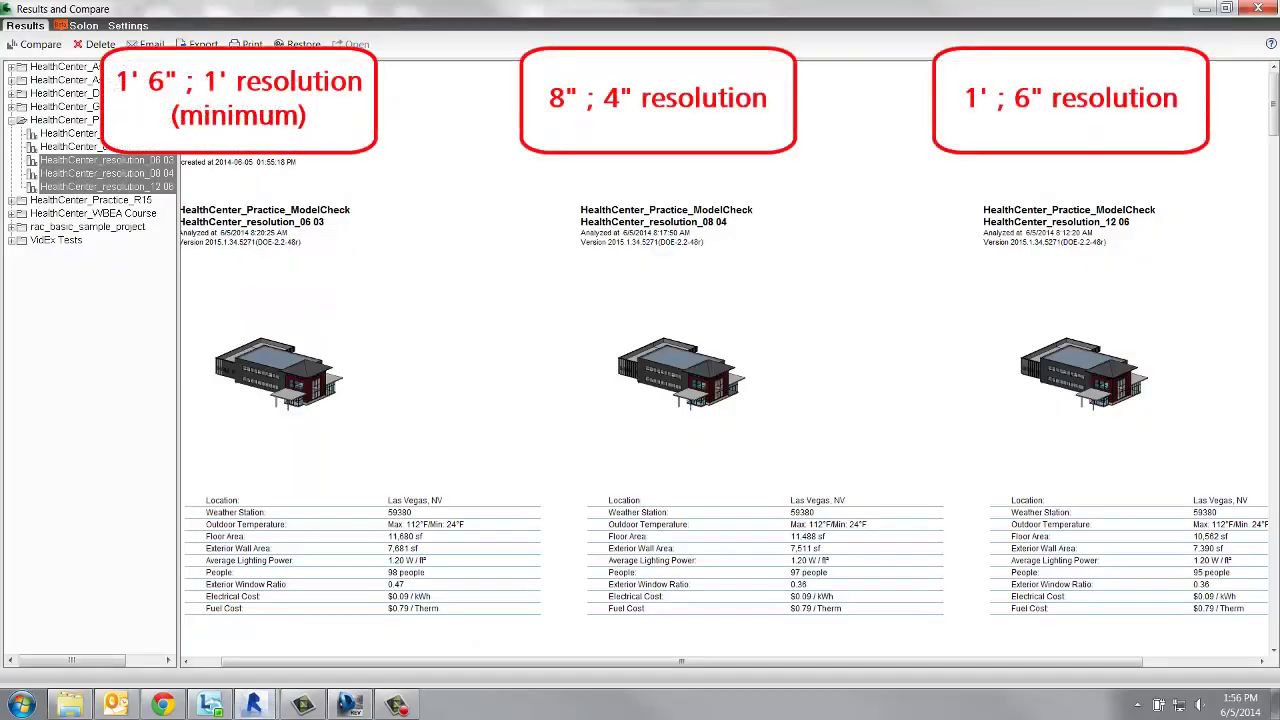
scroll(720, 400, down, 3)
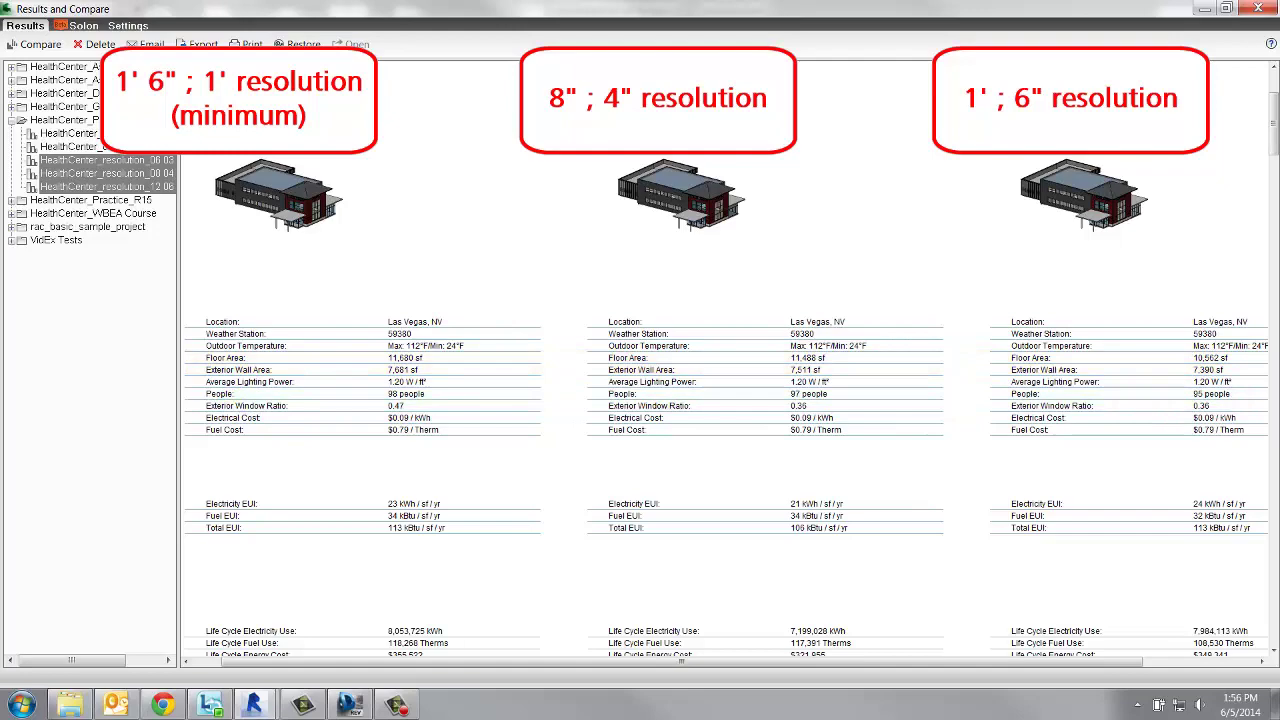
scroll(732, 358, down, 10)
scroll(720, 360, down, 6)
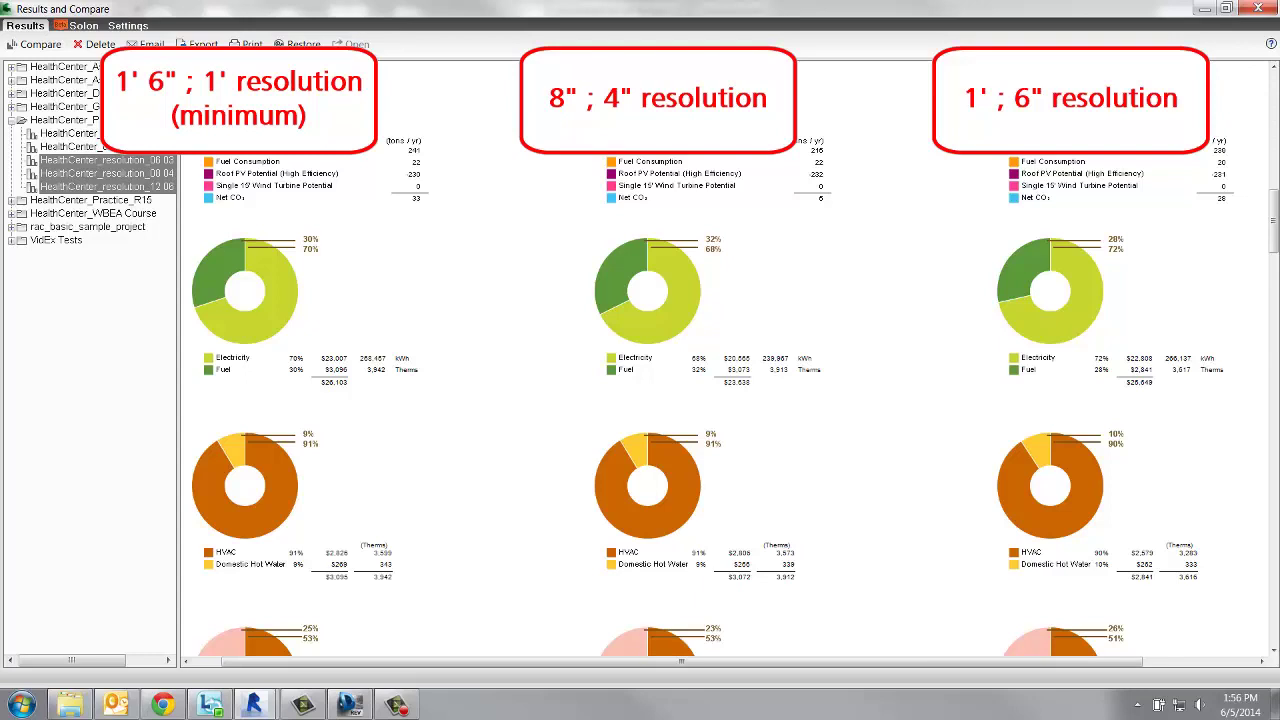
scroll(720, 360, down, 2)
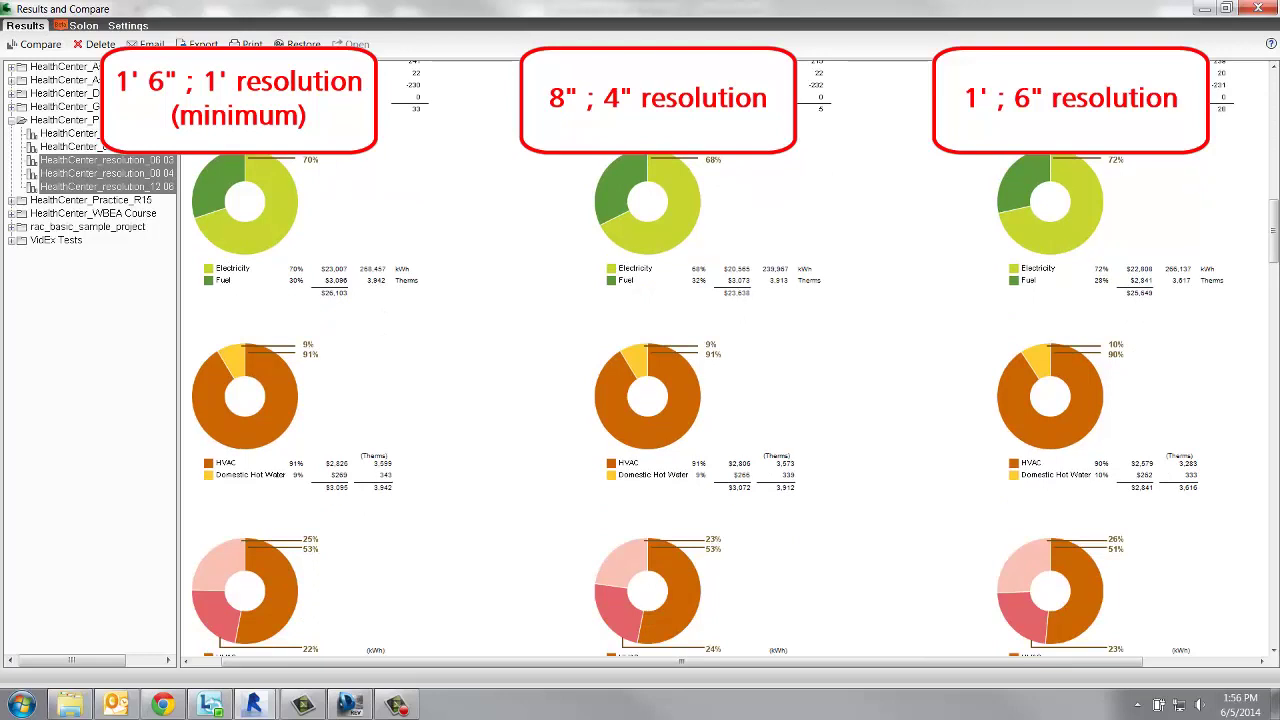
scroll(720, 400, down, 3)
scroll(720, 400, down, 7)
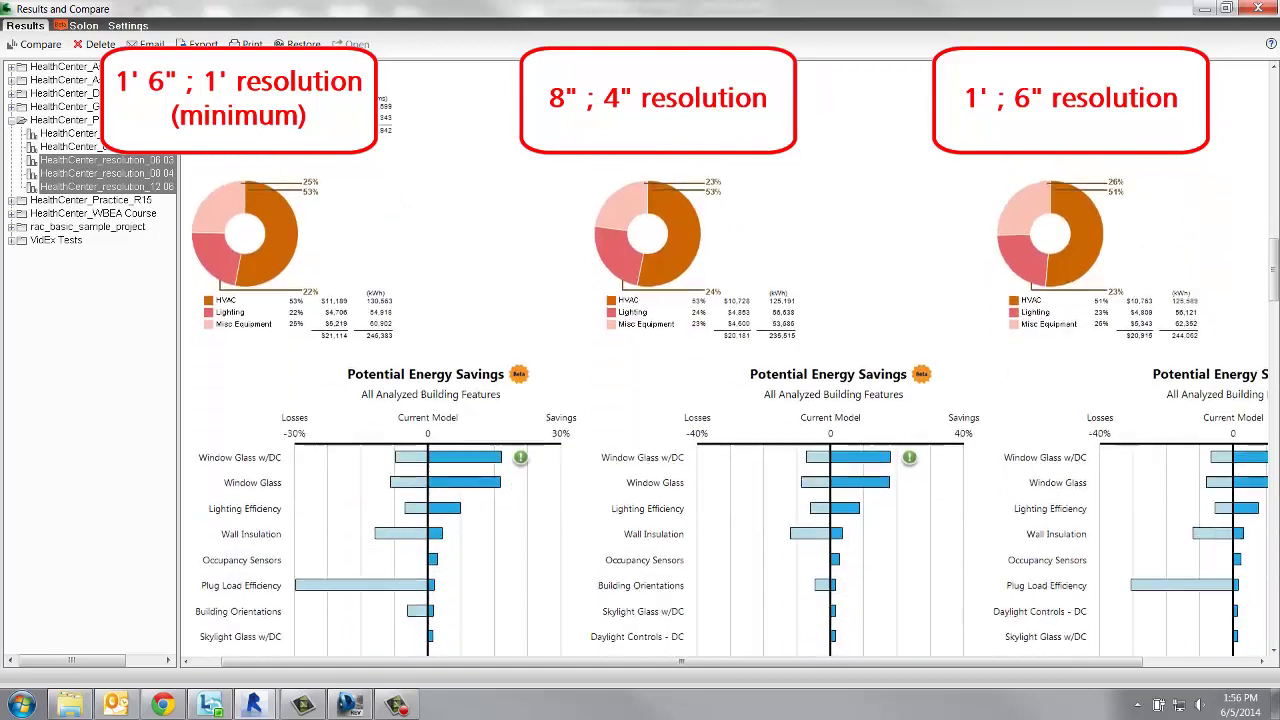
scroll(720, 400, down, 4)
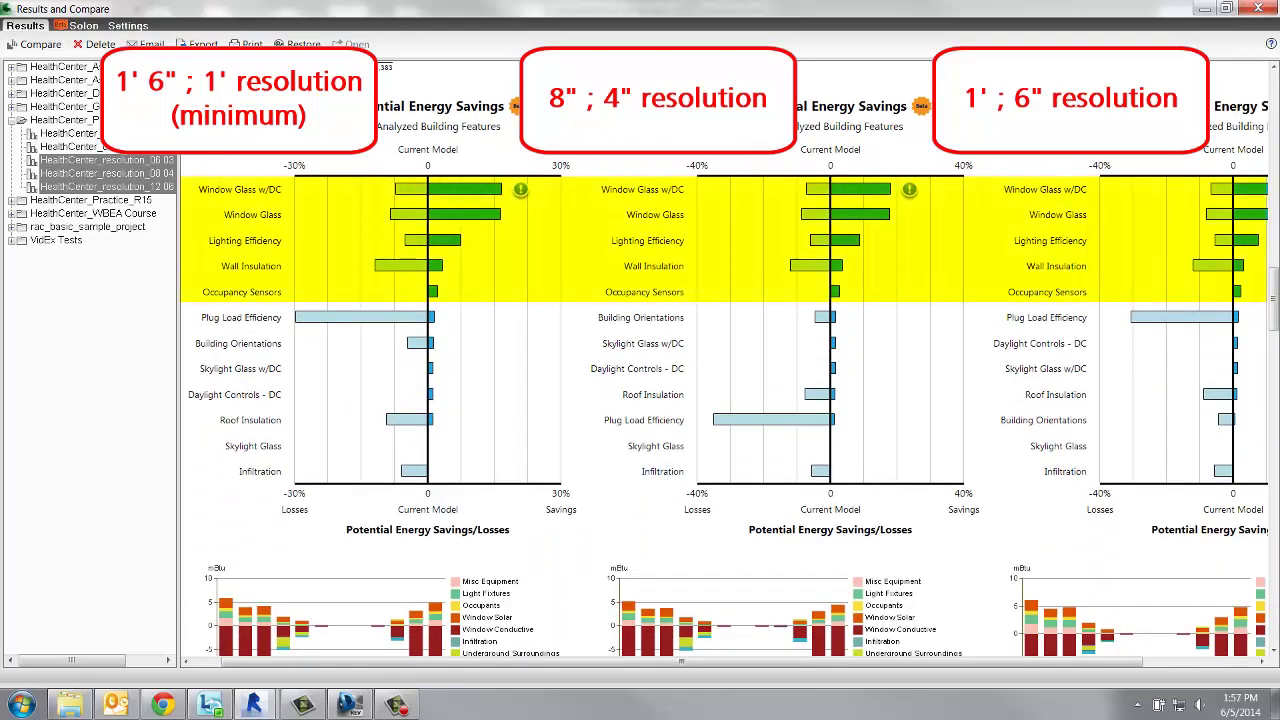
mouse_move(681, 662)
mouse_down()
mouse_move(771, 661)
mouse_move(686, 661)
mouse_up()
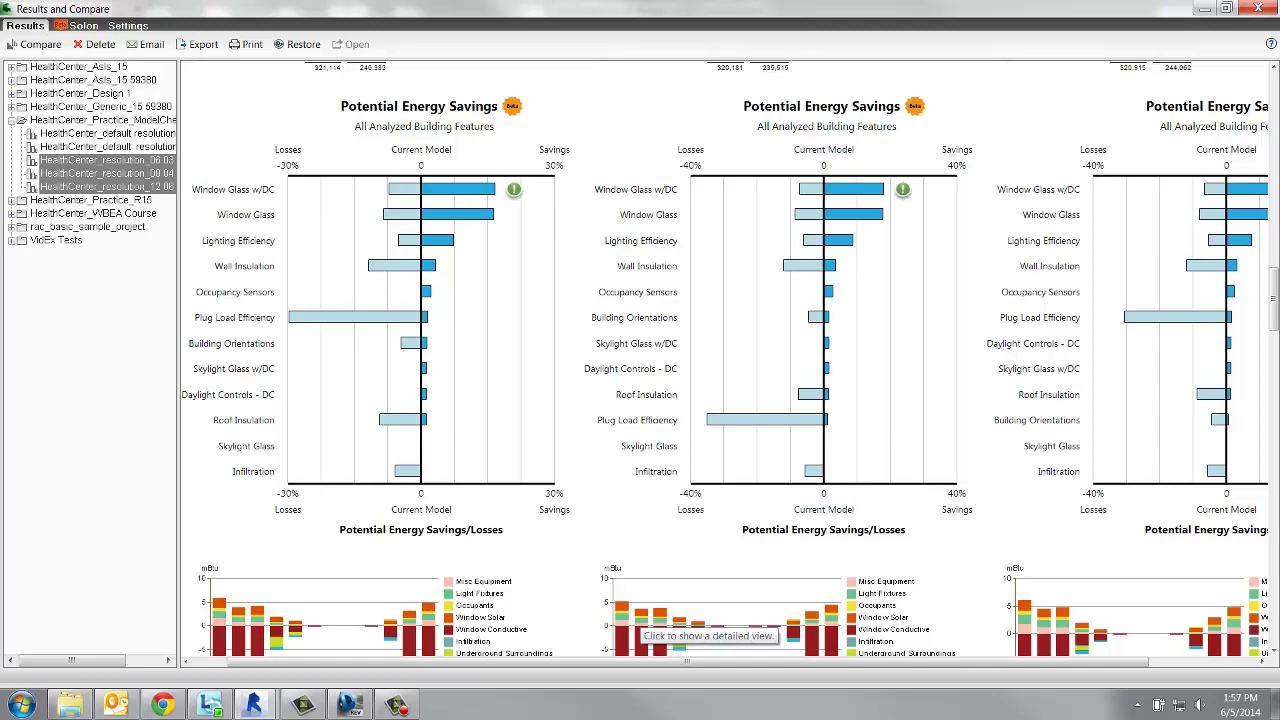
Step: Return to the beginning of the compare report to view the three runs' building summaries
scroll(700, 620, up, 10)
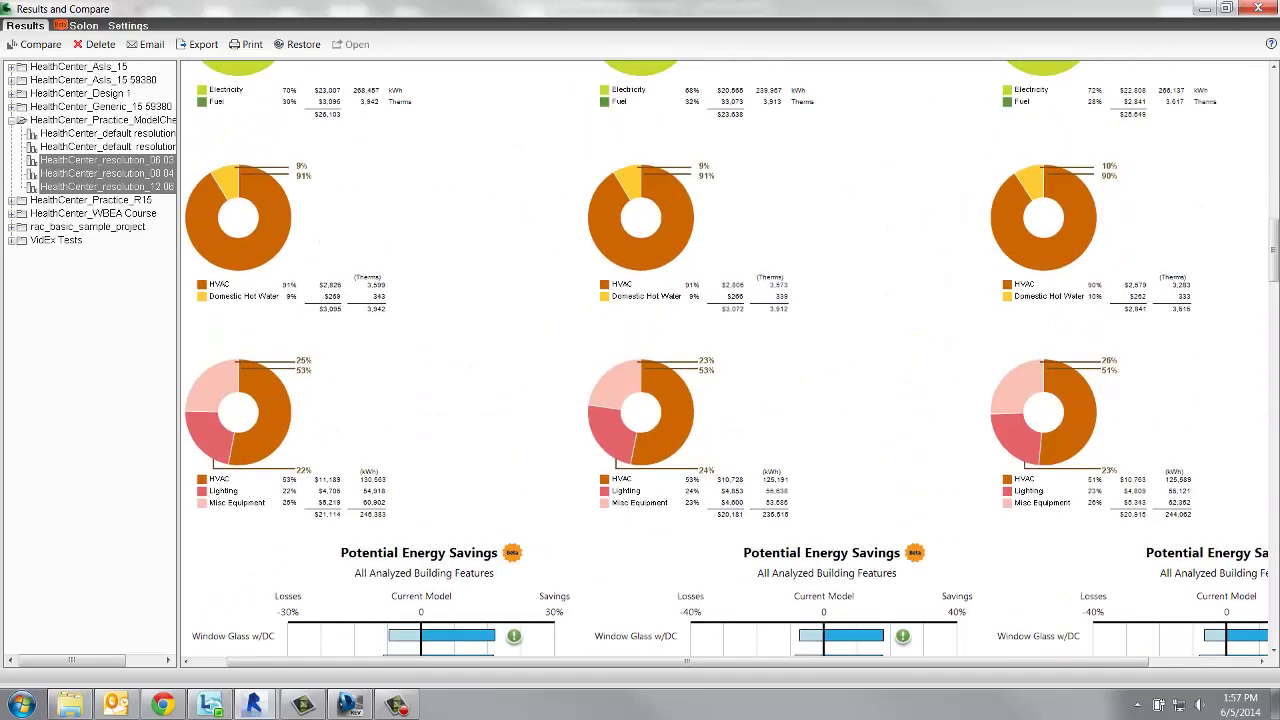
scroll(700, 620, up, 18)
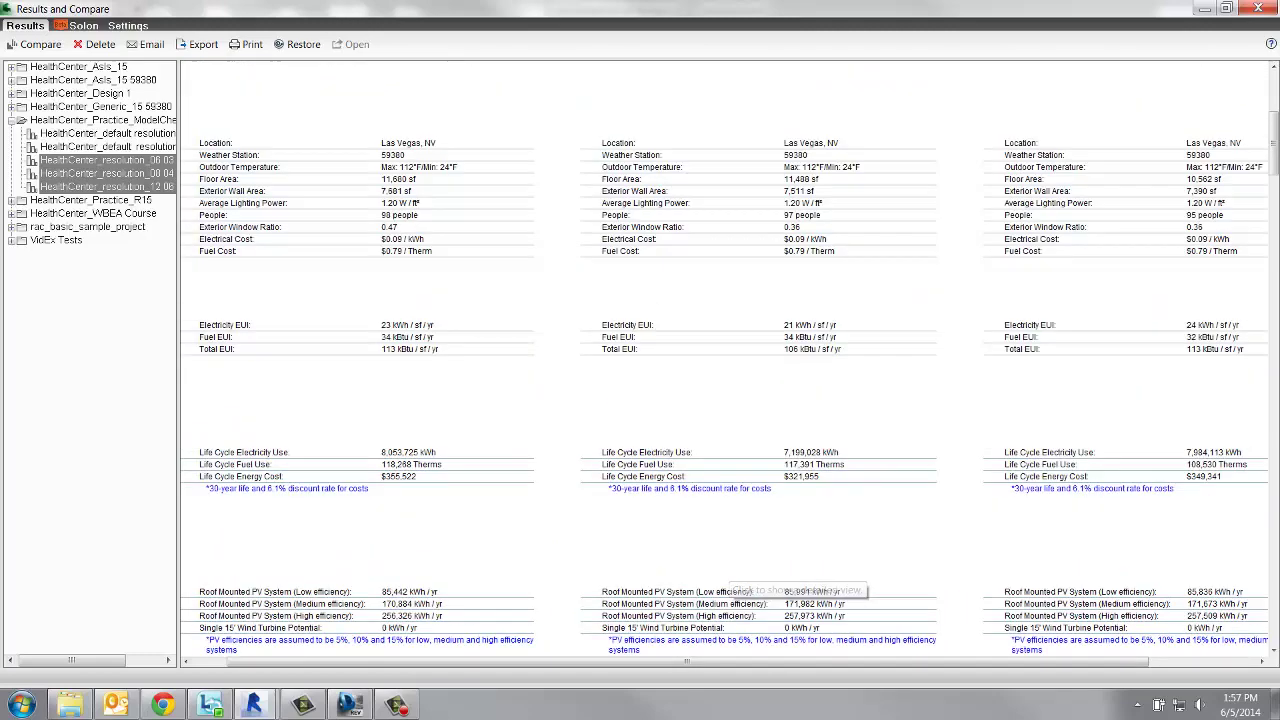
scroll(700, 620, up, 5)
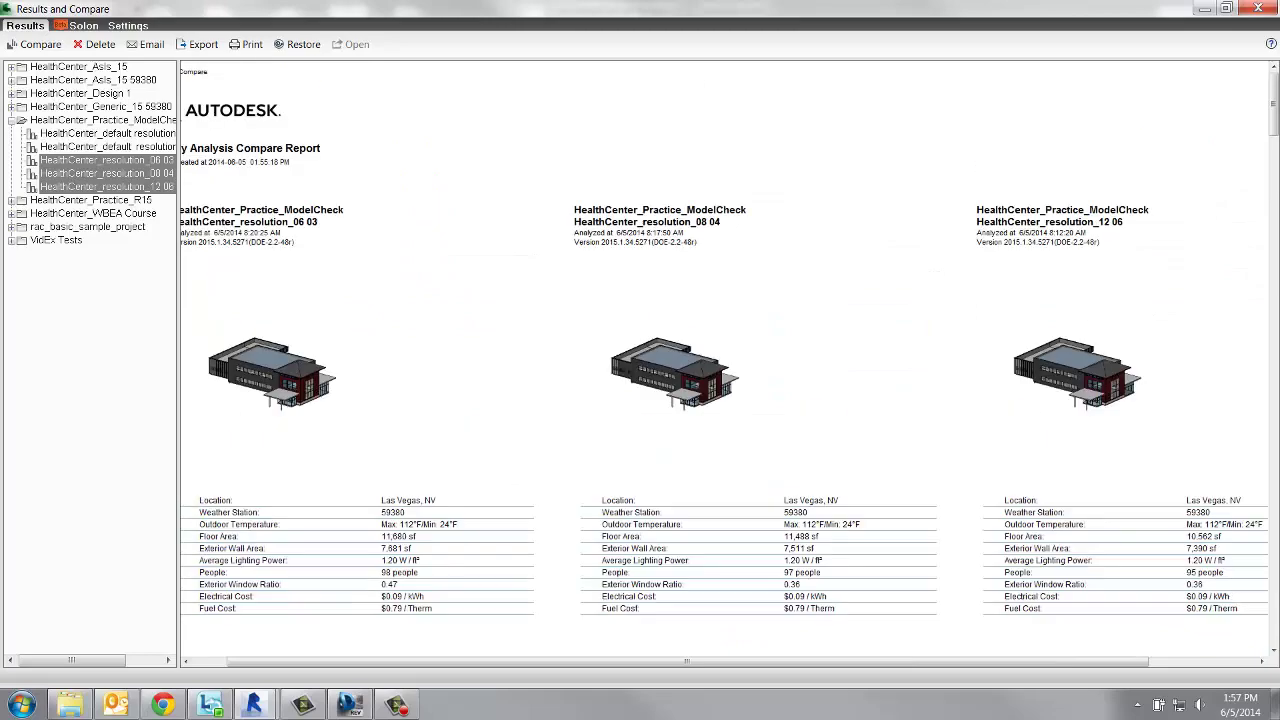